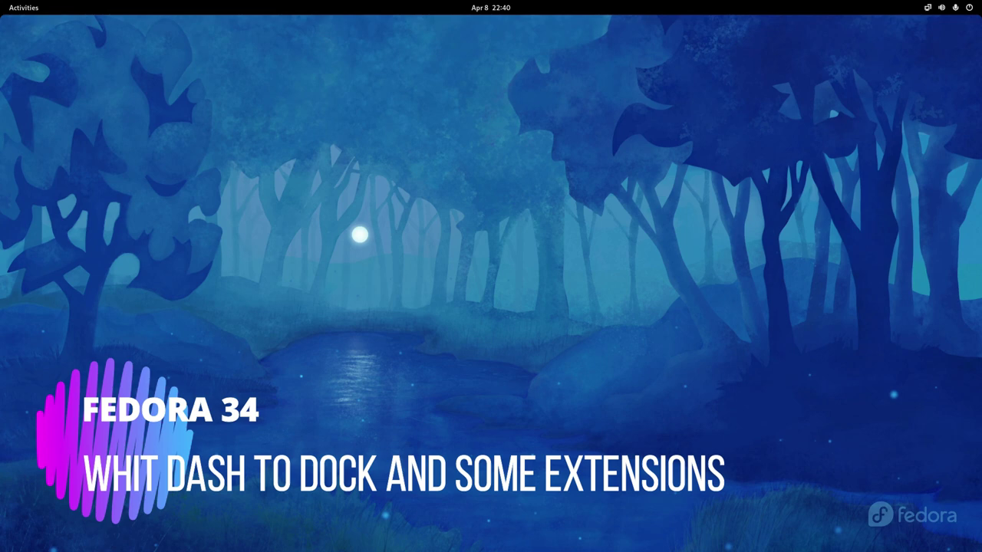
Step: Open the system Settings from the application list and show the About page
click(23, 7)
click(641, 520)
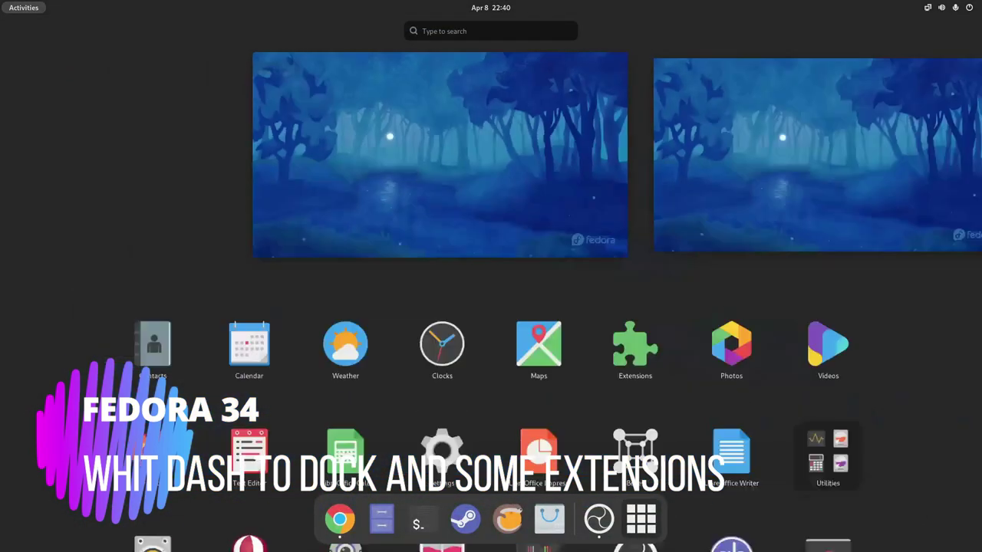
click(440, 296)
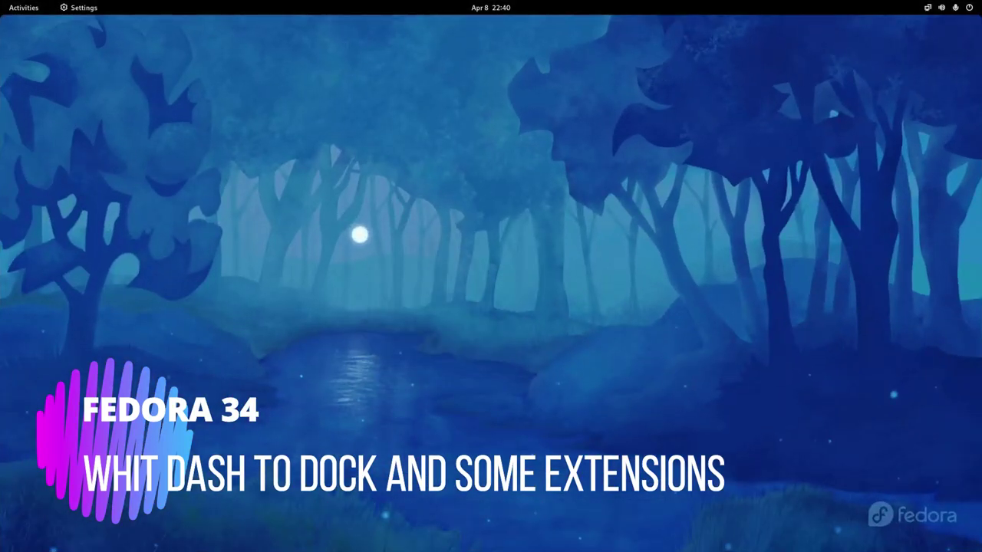
click(275, 142)
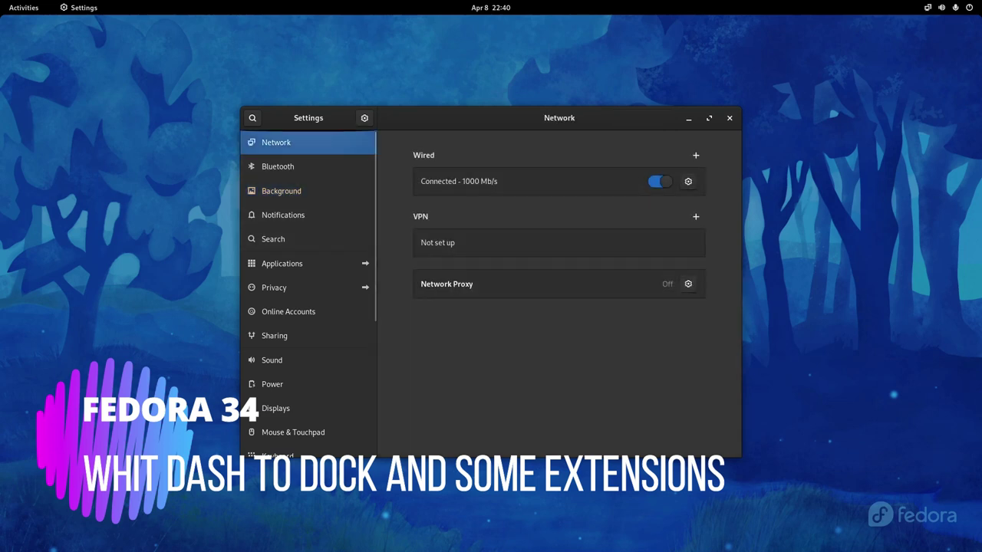
scroll(307, 345, down, 6)
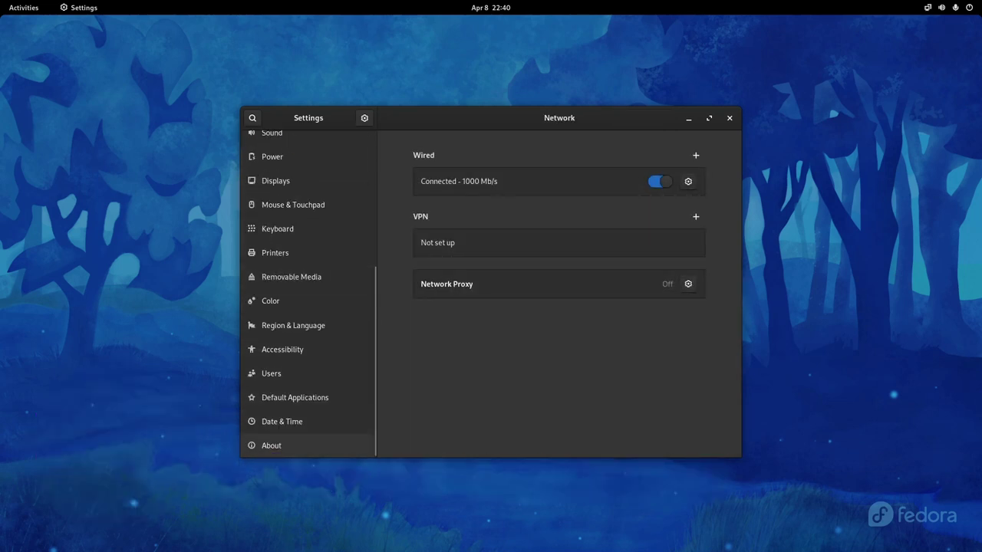
click(271, 446)
drag(537, 118, 401, 95)
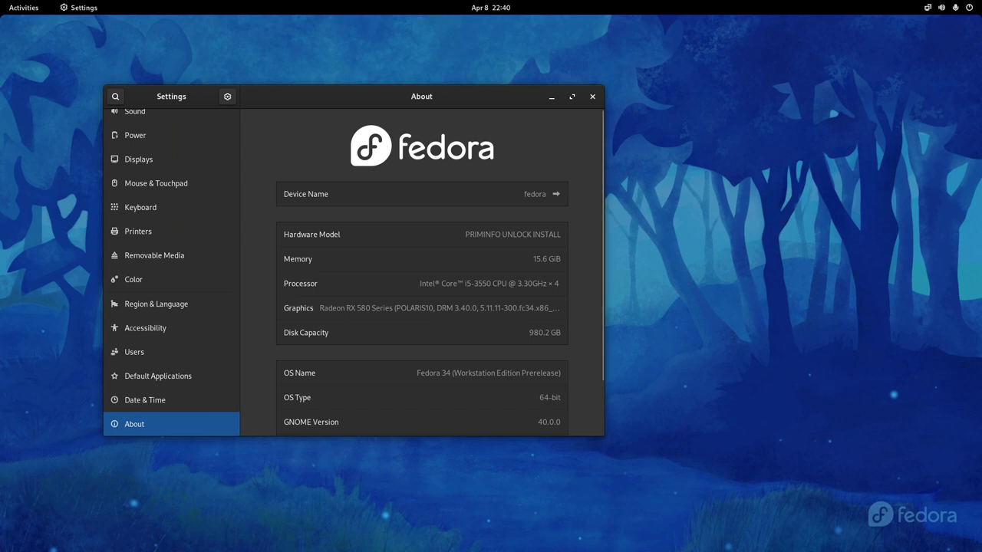
Step: Examine the device and operating system details on the About page, cancel the device rename dialog, and close Settings
click(422, 194)
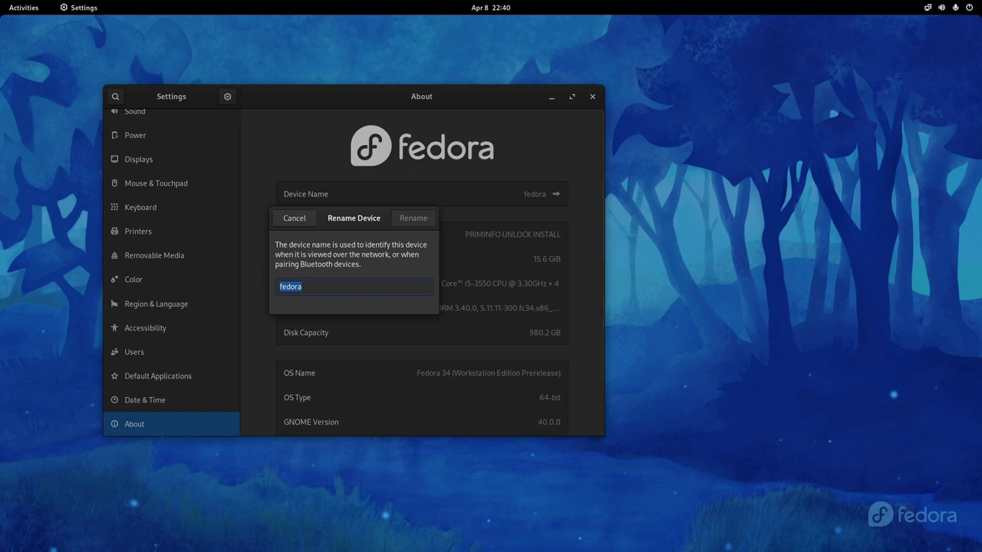
key(Escape)
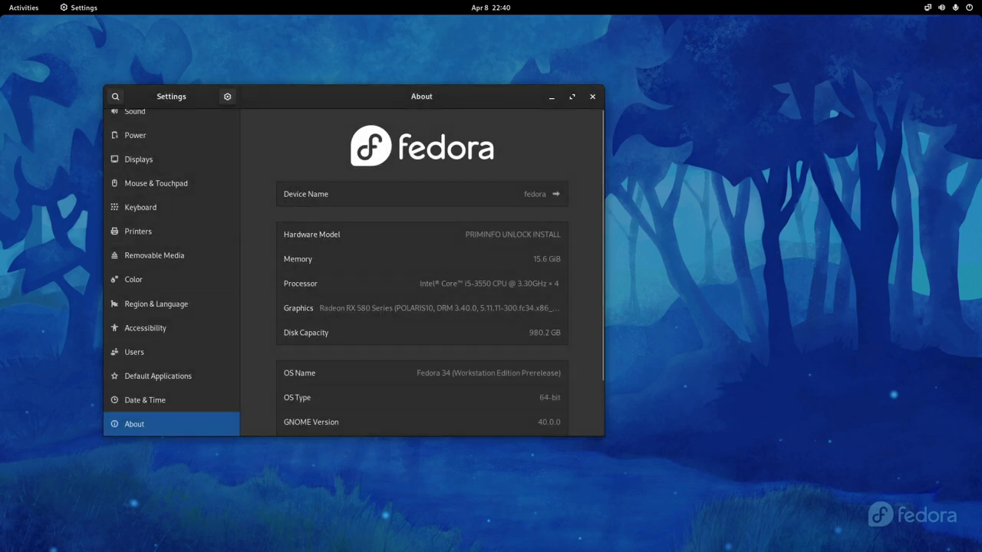
scroll(422, 269, down, 2)
drag(419, 309, 497, 310)
click(427, 309)
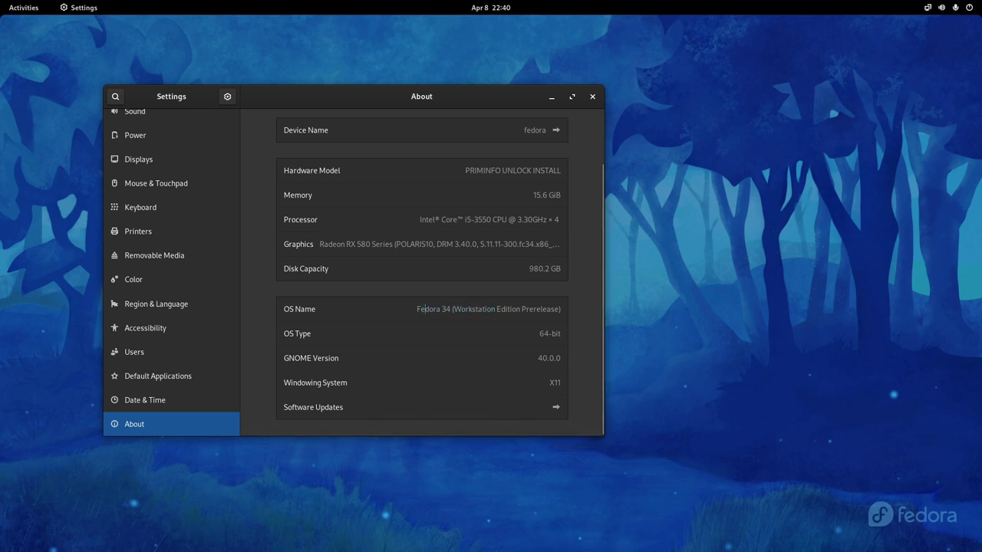
drag(417, 309, 561, 310)
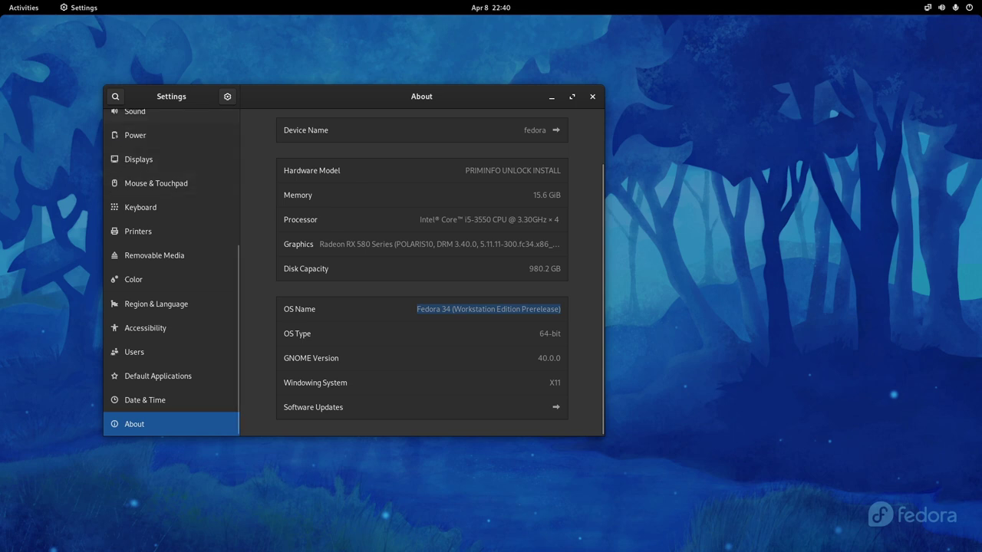
scroll(171, 361, up, 5)
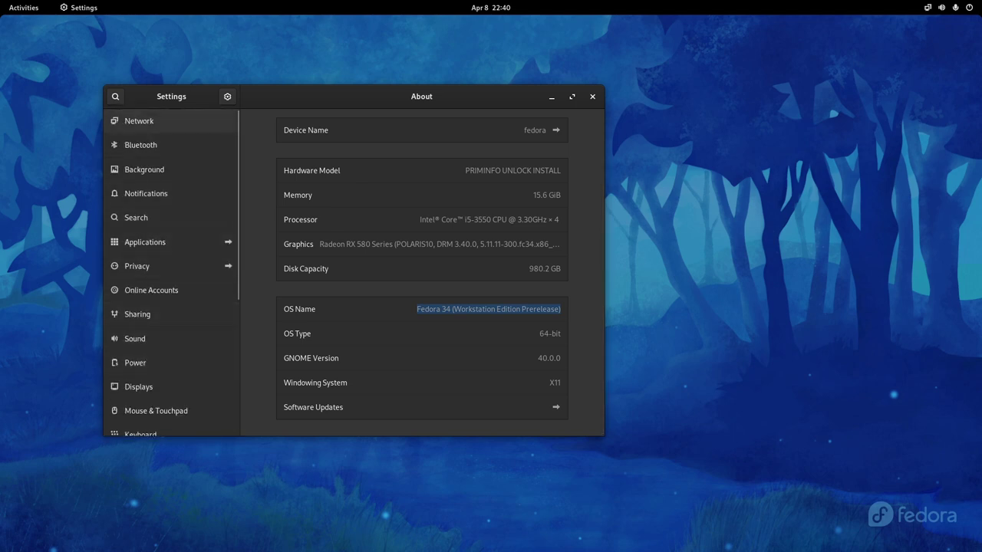
key(ctrl+q)
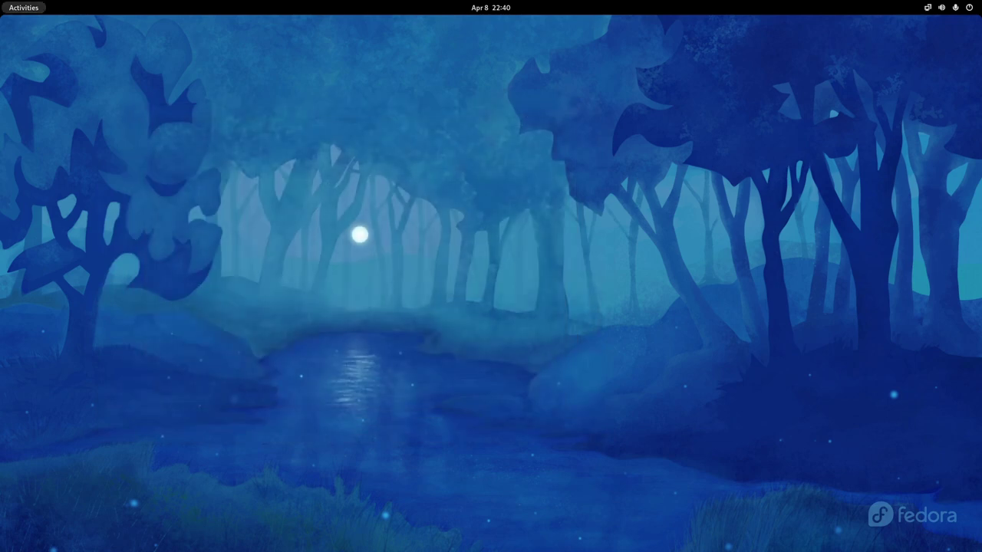
Step: Open the Extensions app and enable the Dash to Dock extension
key(super)
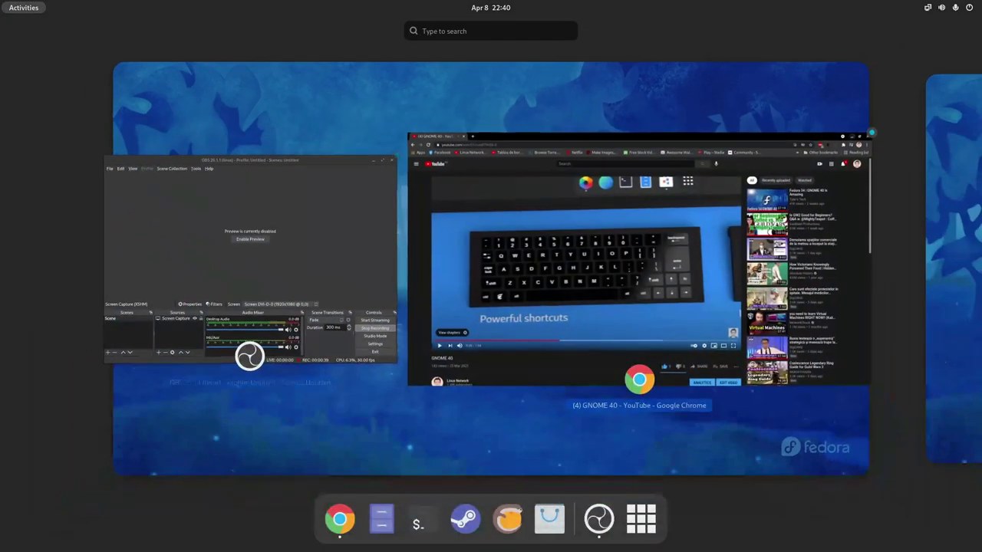
key(super)
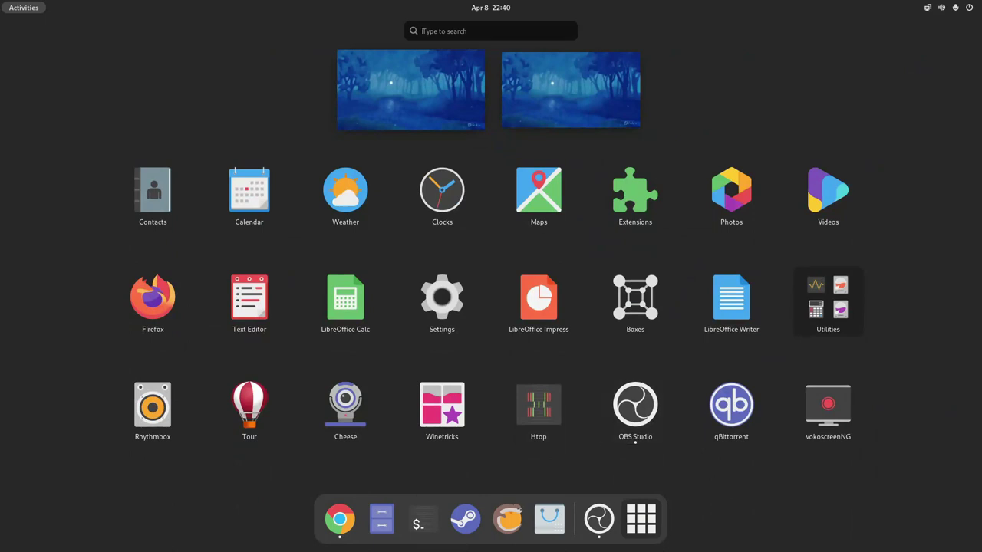
text(e)
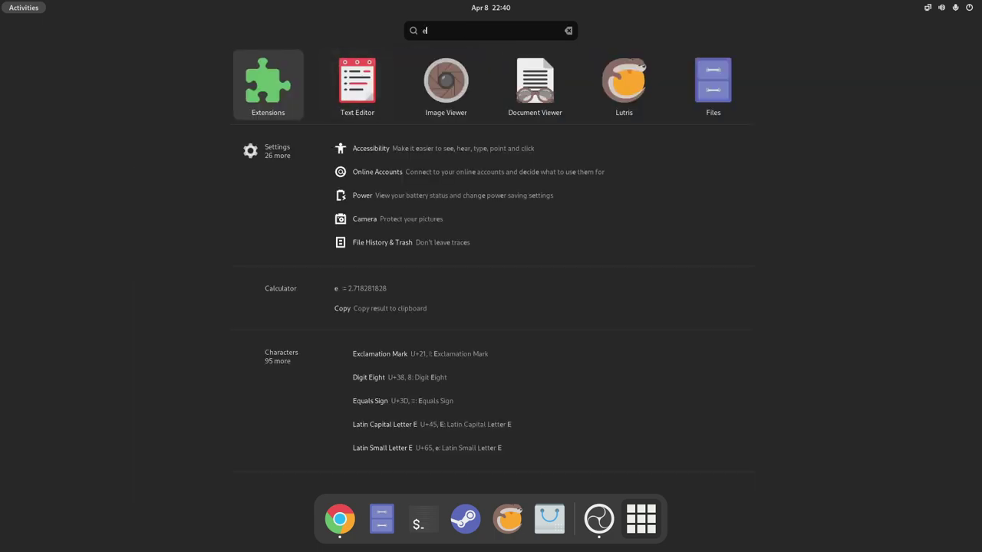
key(super)
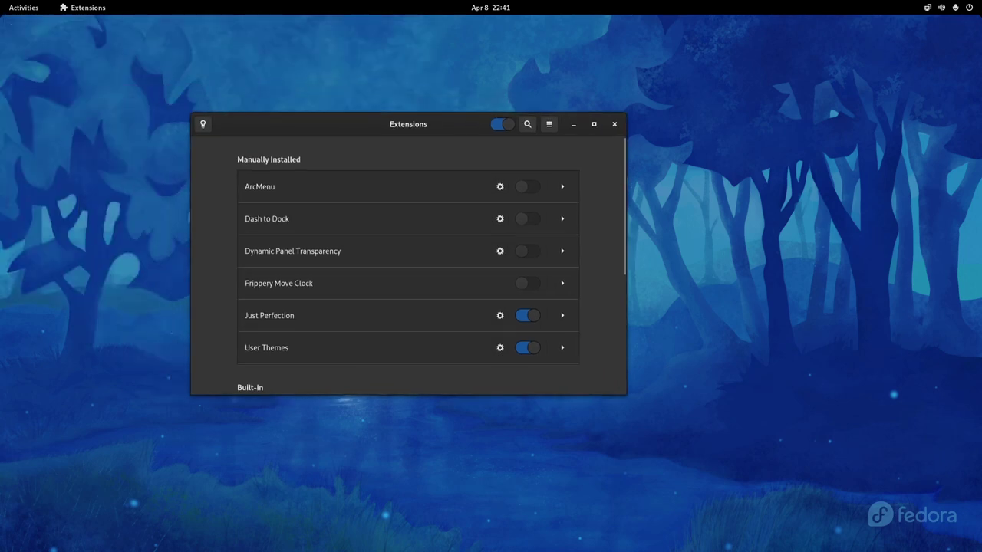
click(527, 219)
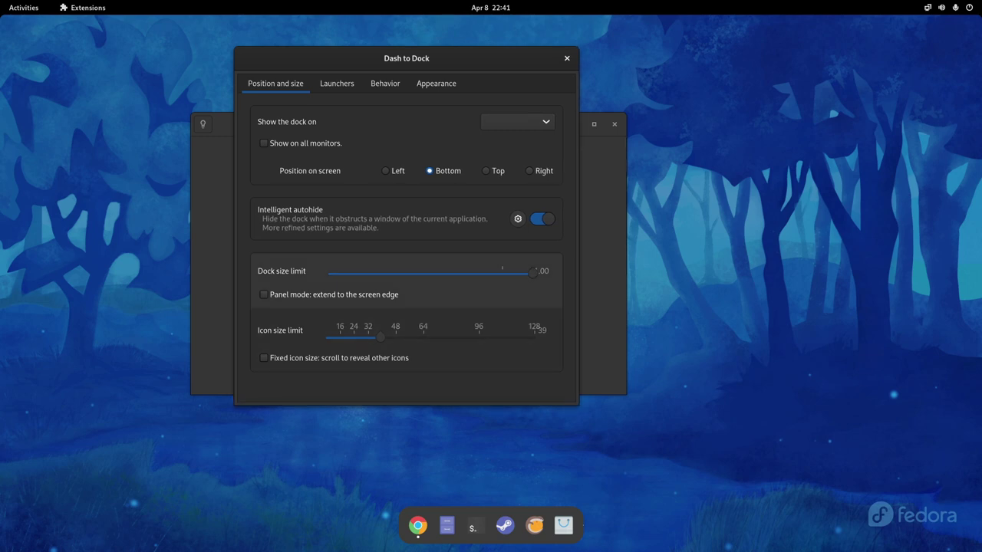
Step: Try a smaller icon size limit for Dash to Dock and review its Launchers, Behavior and Appearance settings
drag(380, 337, 359, 338)
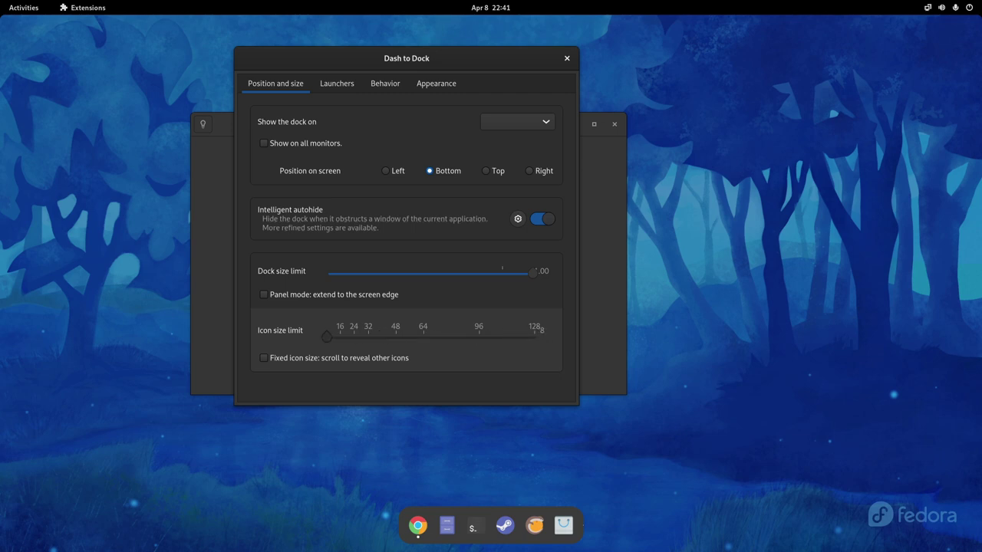
click(336, 83)
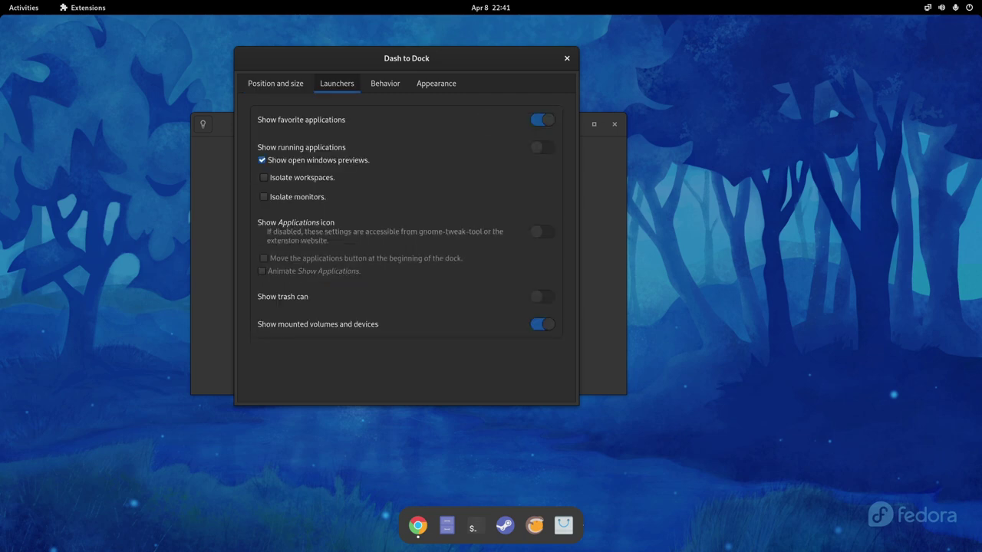
click(385, 83)
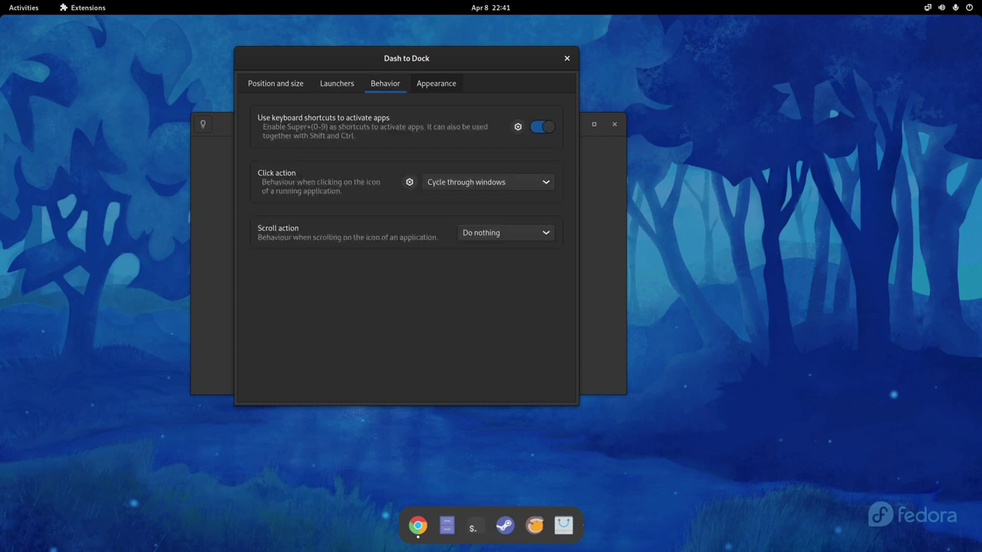
click(436, 83)
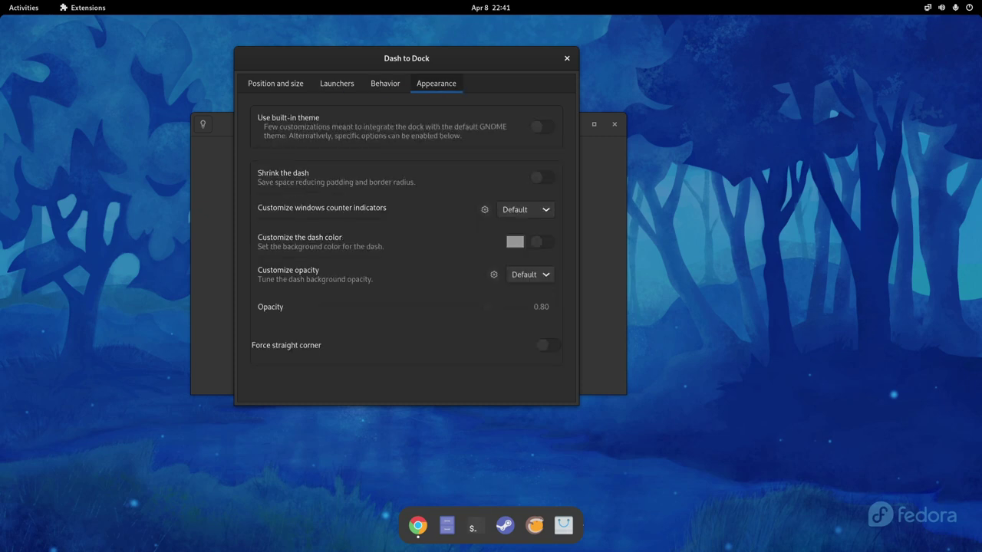
Step: Try the Shrink the dash and Use built-in theme options, turn both off again, and close the Dash to Dock settings
click(541, 177)
click(542, 177)
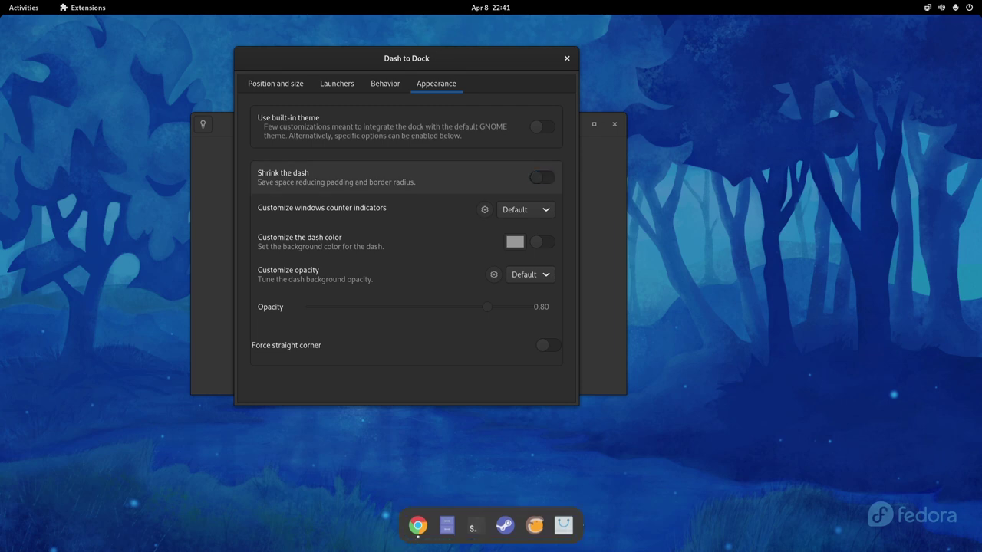
click(542, 127)
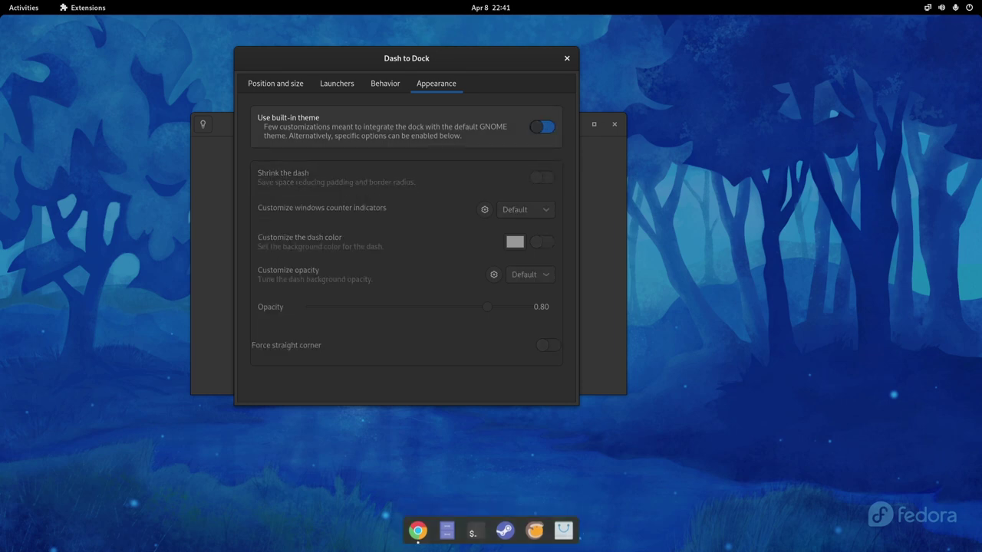
click(542, 126)
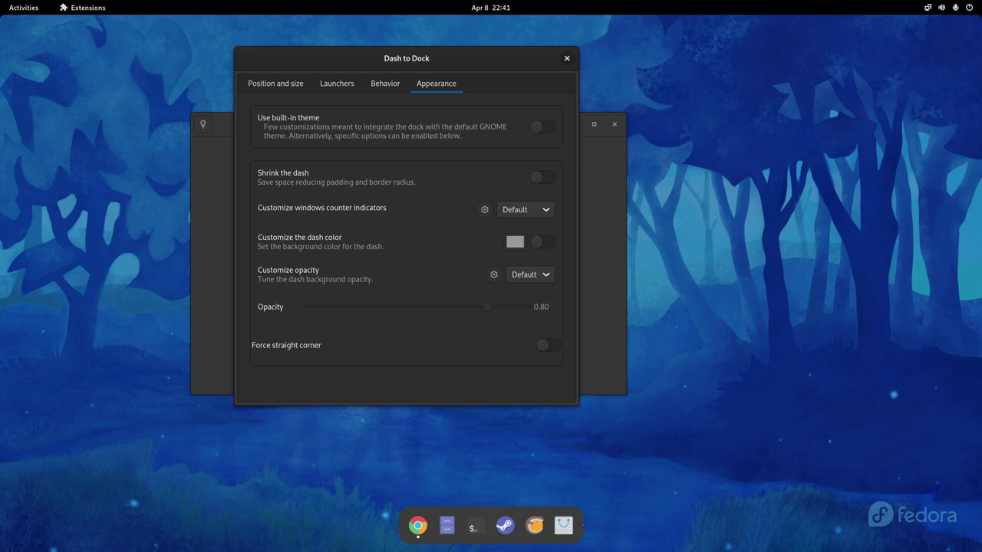
click(567, 58)
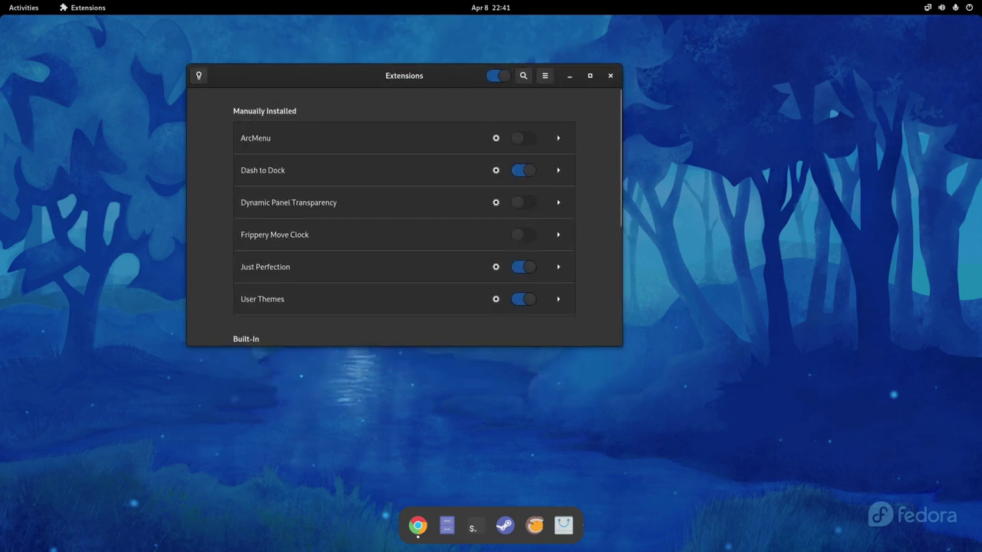
Step: Test the dock by opening the Files window from it and dismissing the window again
click(446, 526)
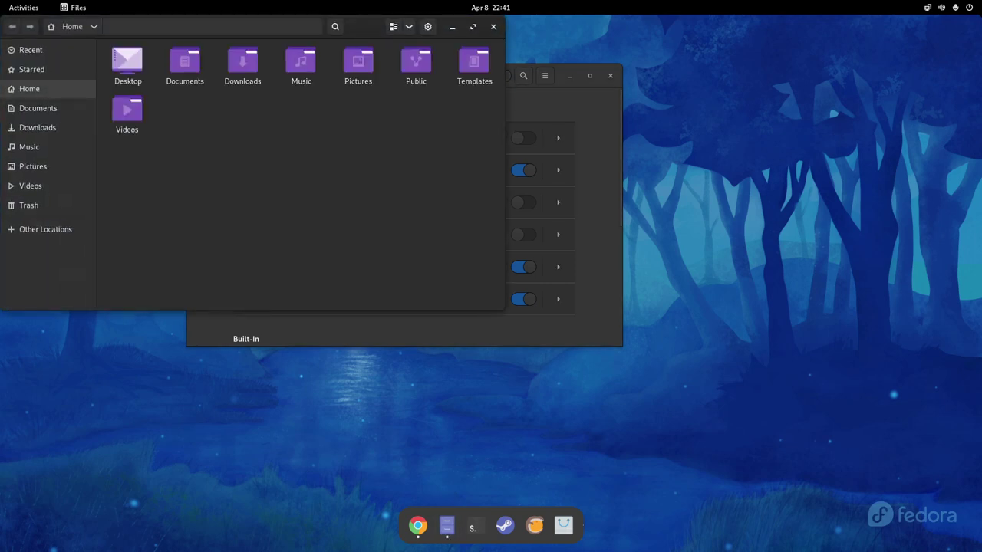
click(446, 526)
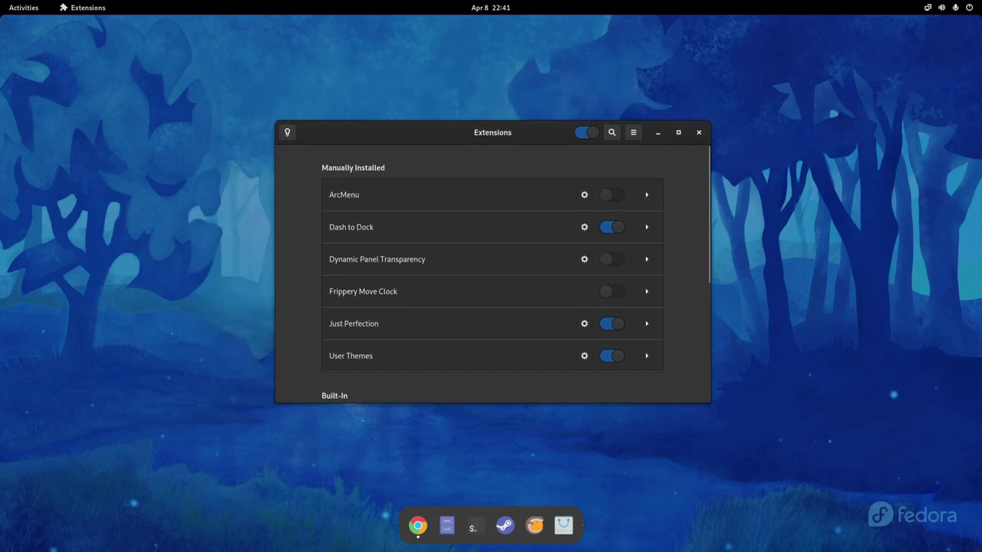
Step: Enable the Dynamic Panel Transparency extension after a brief check of its settings
click(584, 259)
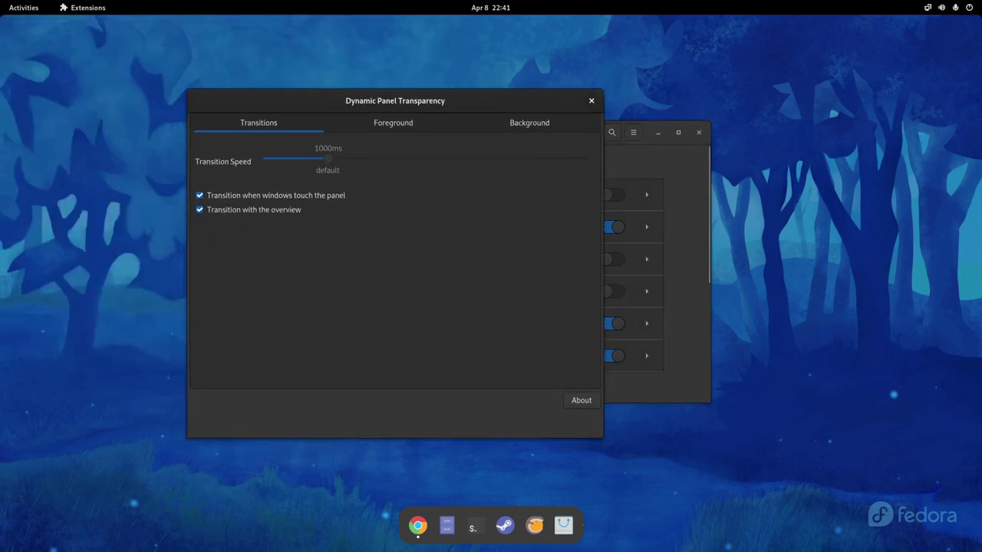
key(Escape)
click(611, 260)
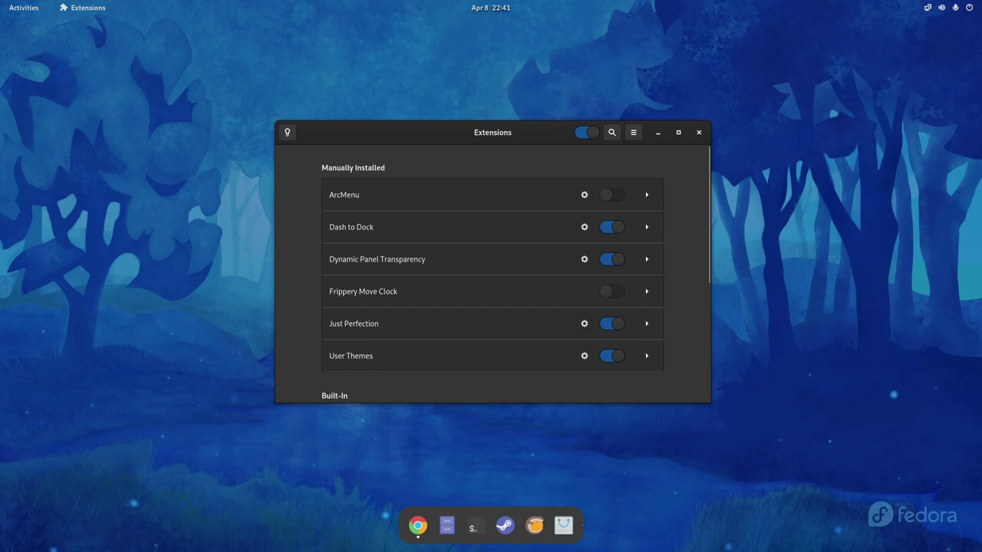
Step: Review the Transitions, Foreground and Background settings of Dynamic Panel Transparency and close them
click(584, 259)
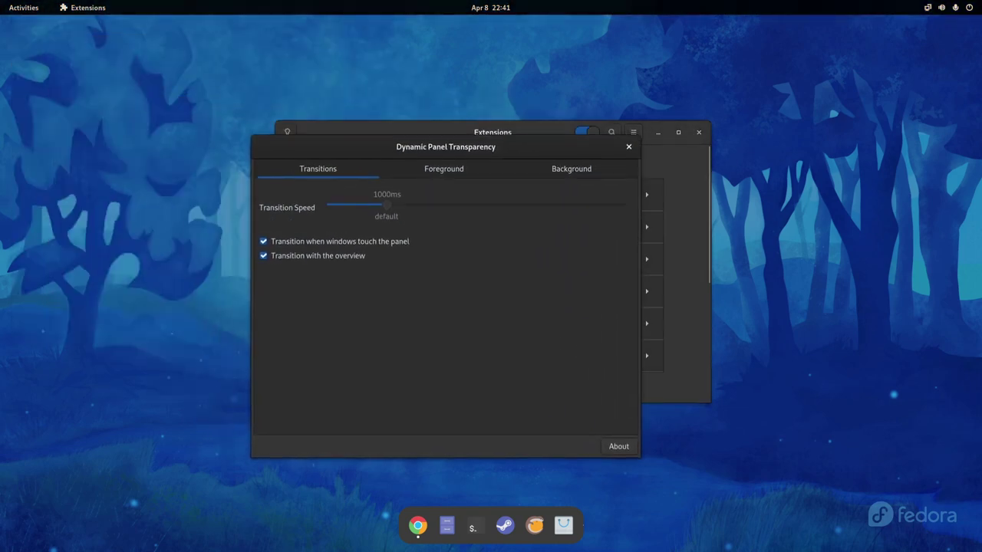
click(444, 169)
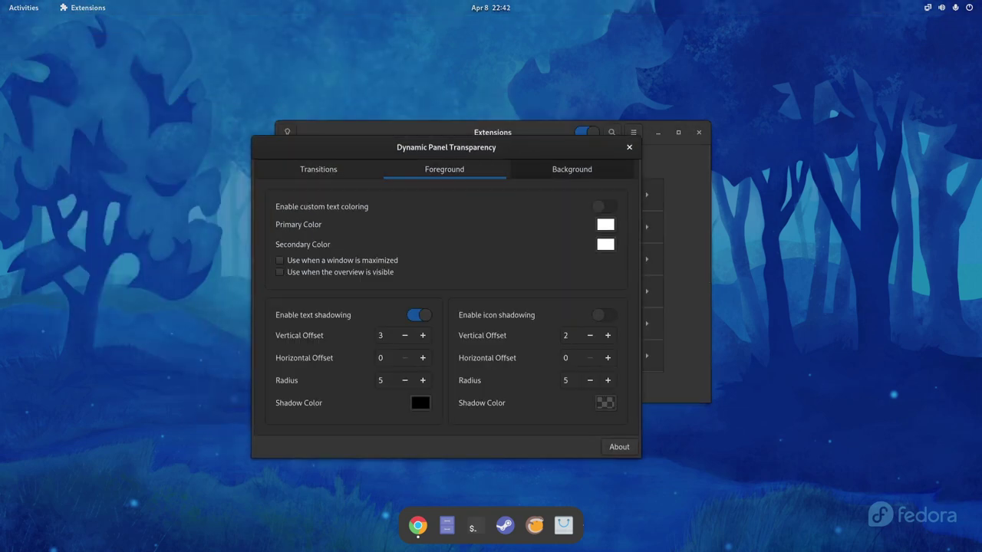
click(572, 168)
click(319, 169)
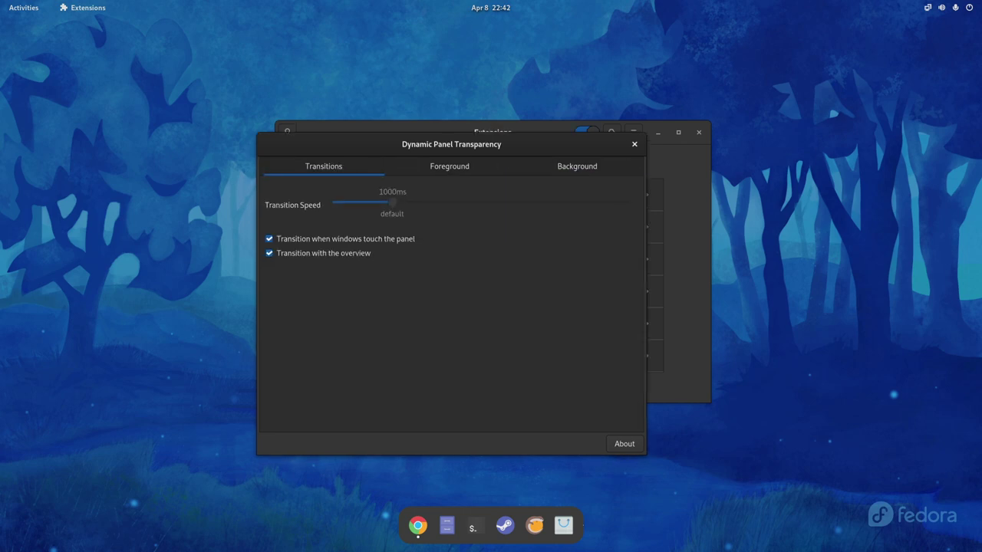
key(super+Up)
key(super+Down)
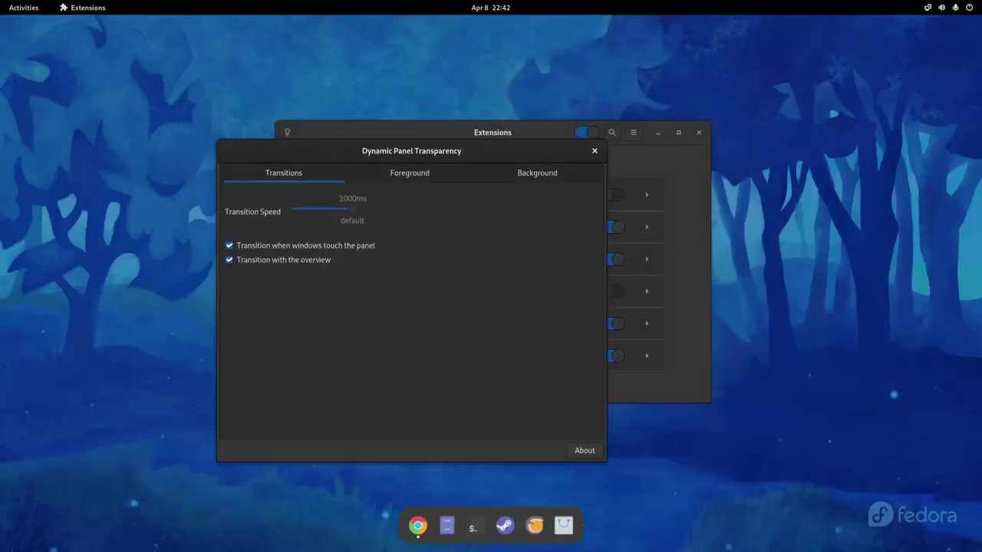
key(Escape)
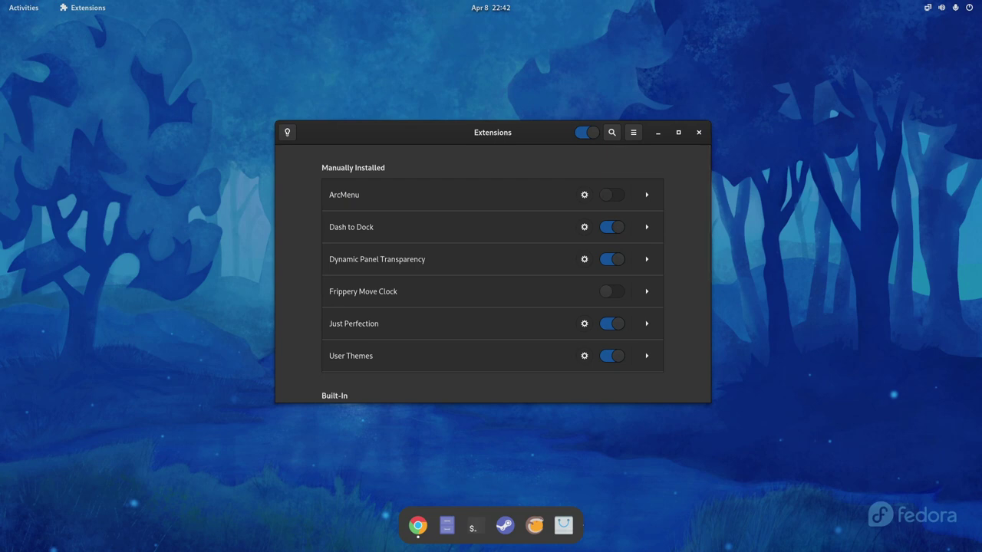
Step: Enable the ArcMenu extension and open the ArcMenu settings from its new panel button
click(612, 195)
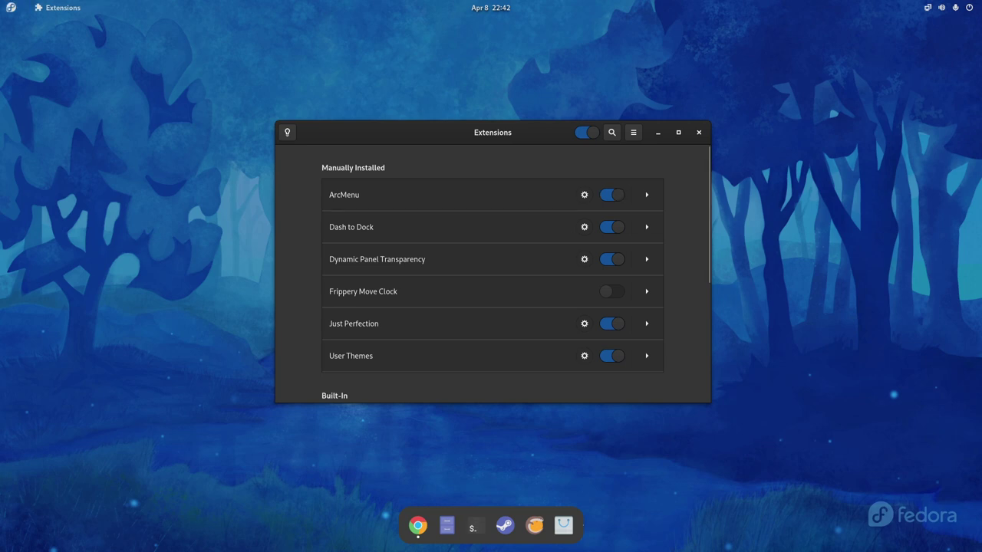
click(11, 8)
right_click(11, 8)
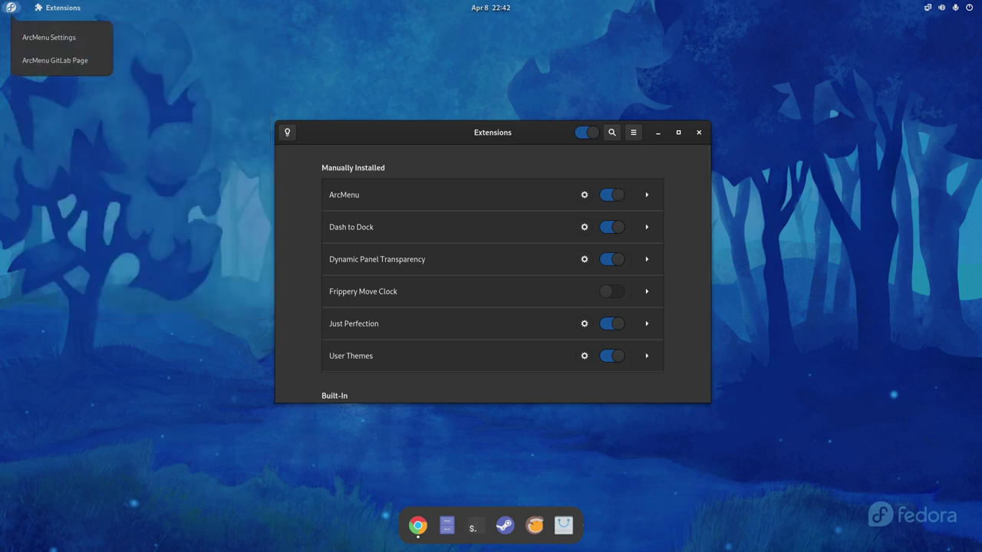
click(49, 36)
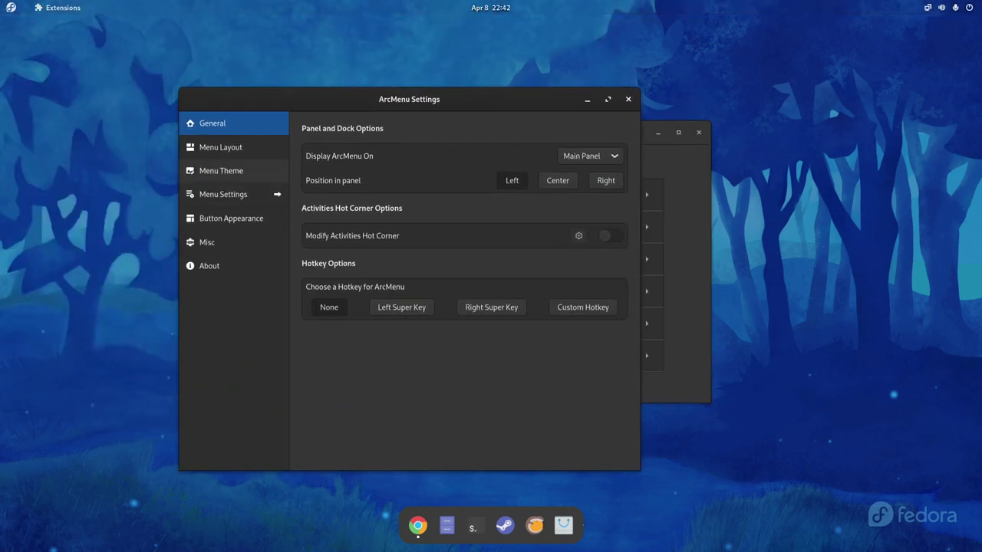
Step: Review ArcMenu's Button Appearance options, keeping the button's appearance as Icon, and check the Misc page
click(231, 218)
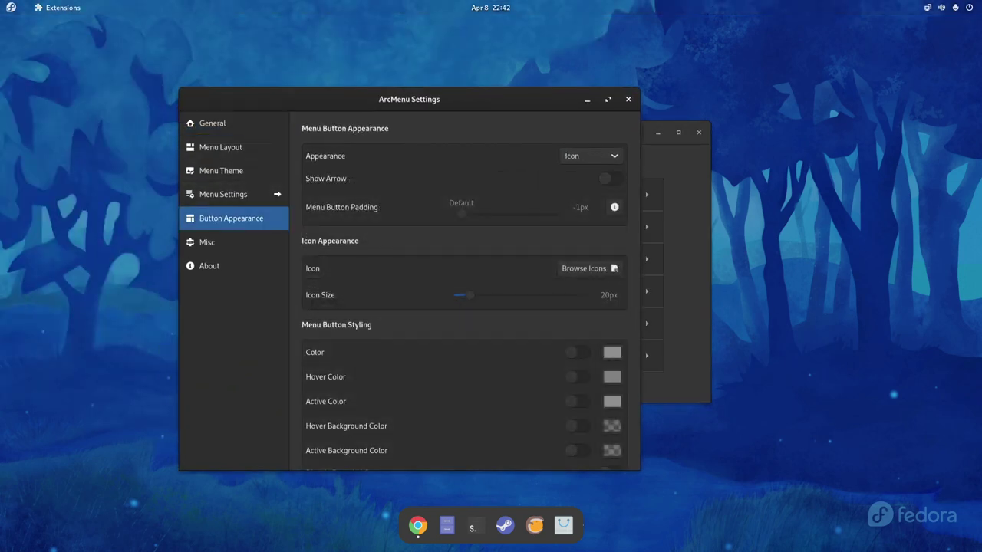
click(591, 156)
click(583, 178)
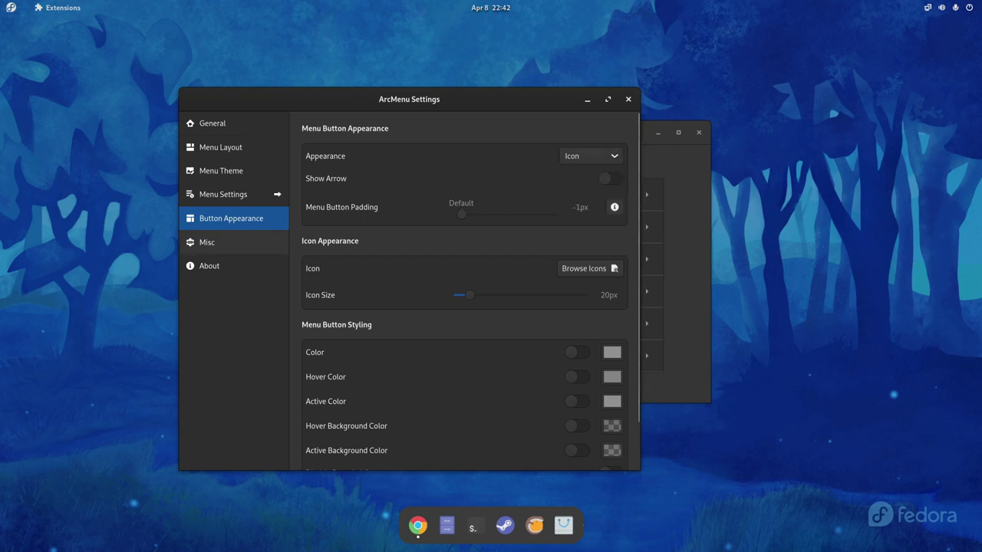
click(230, 242)
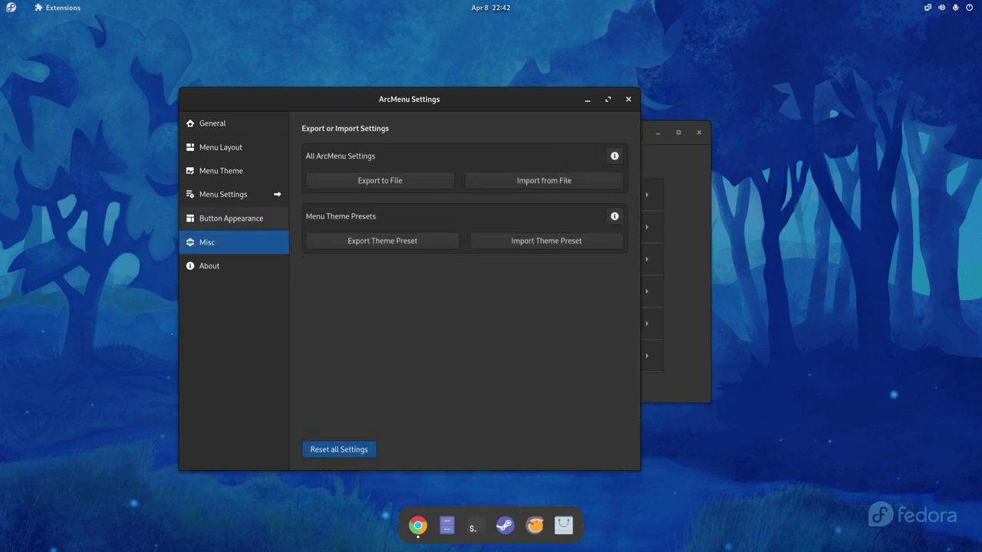
Step: Browse the distro, custom and ArcMenu icon choices for the menu button, then close the ArcMenu settings
click(231, 218)
click(587, 268)
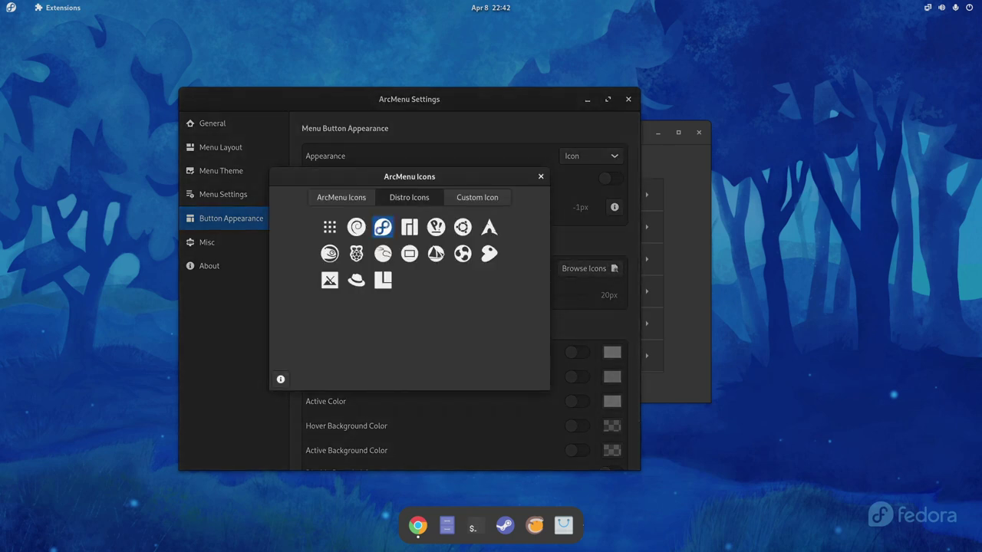
click(477, 197)
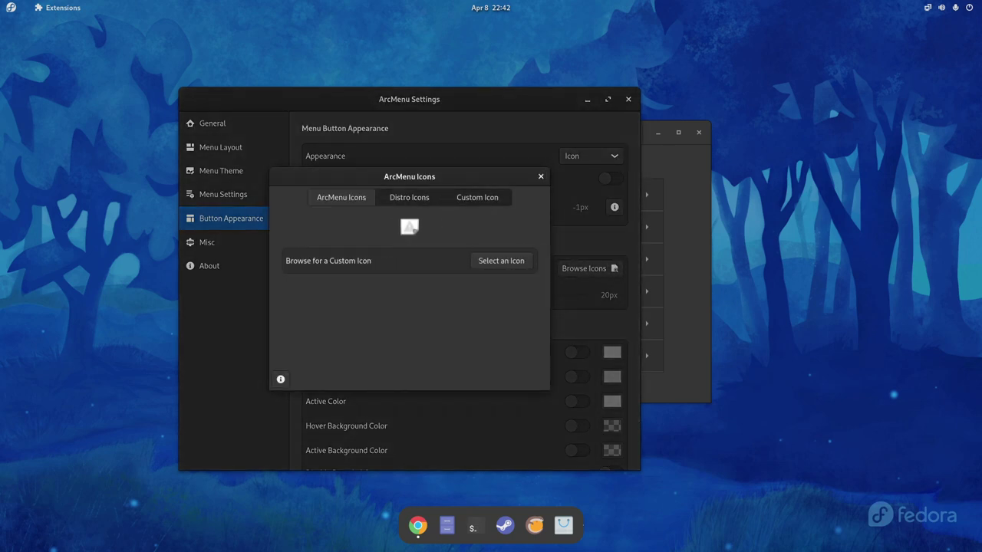
click(342, 197)
scroll(409, 290, down, 5)
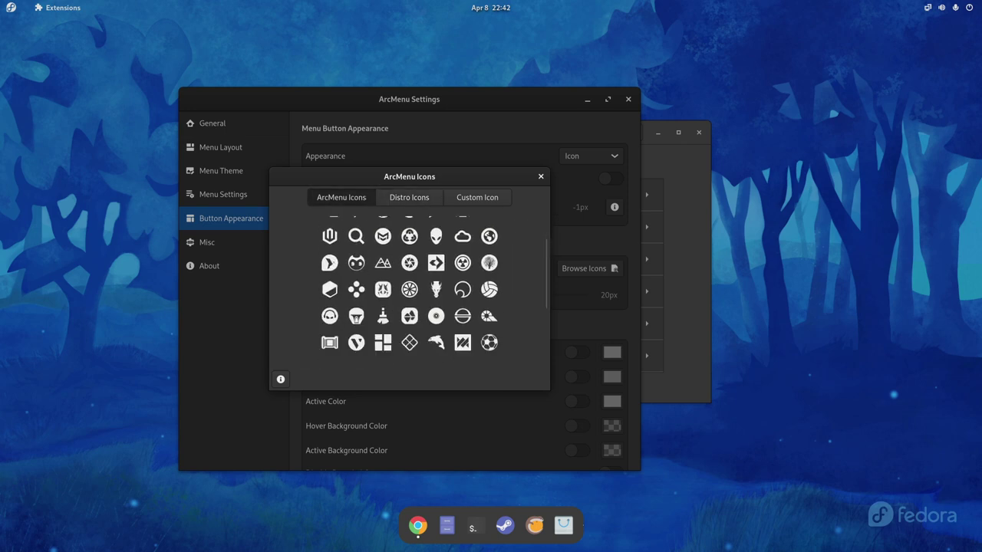
scroll(409, 290, up, 4)
click(409, 197)
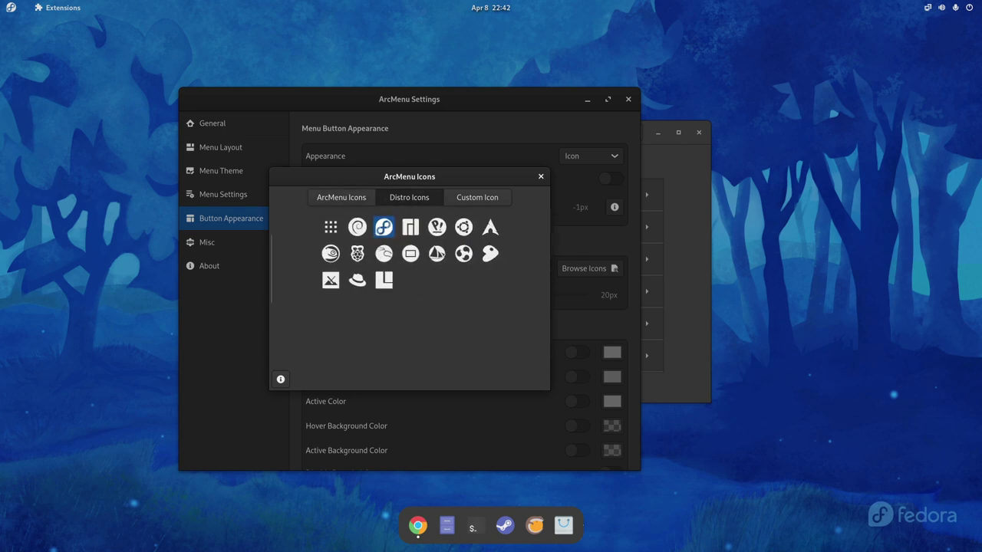
click(541, 177)
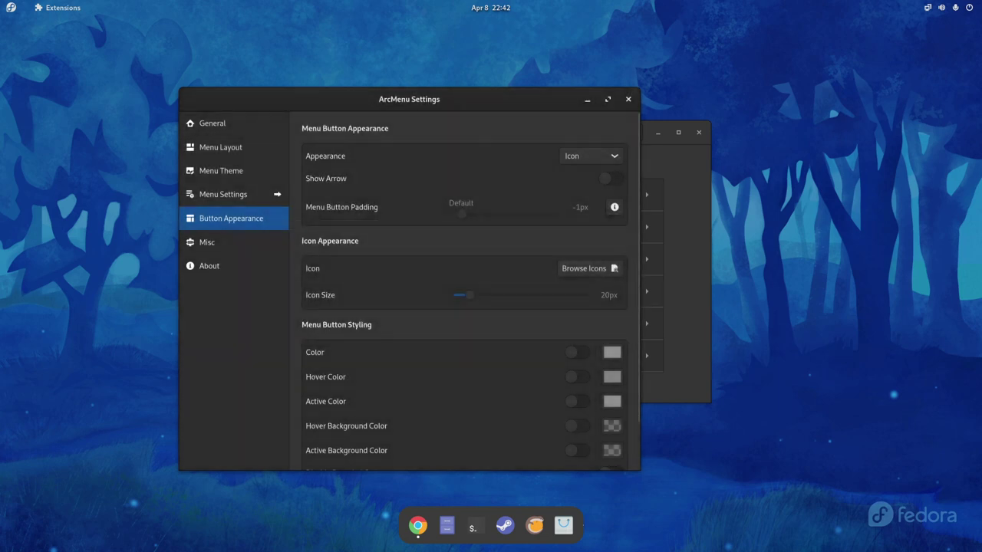
key(Escape)
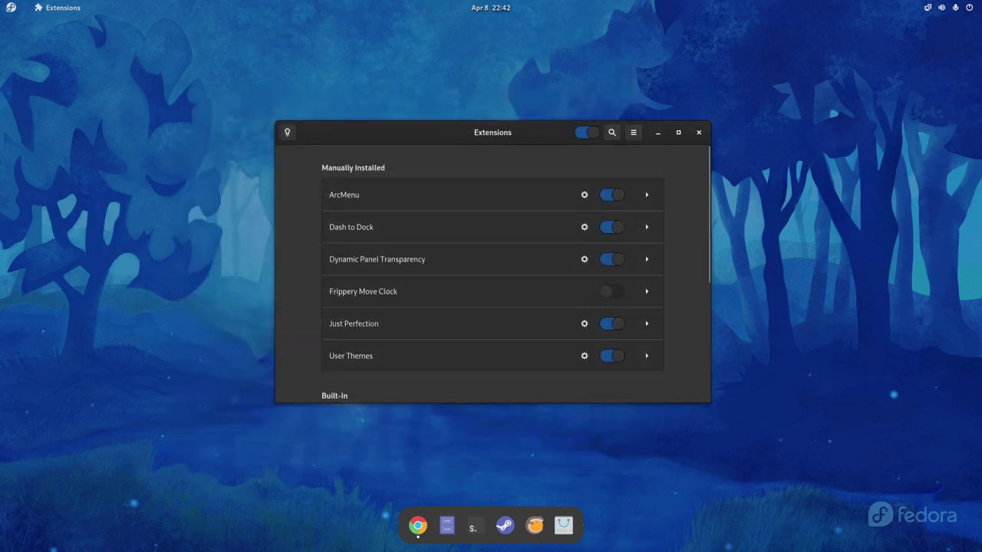
Step: Enable the Frippery Move Clock extension and test the moved clock by showing and hiding its calendar
click(612, 291)
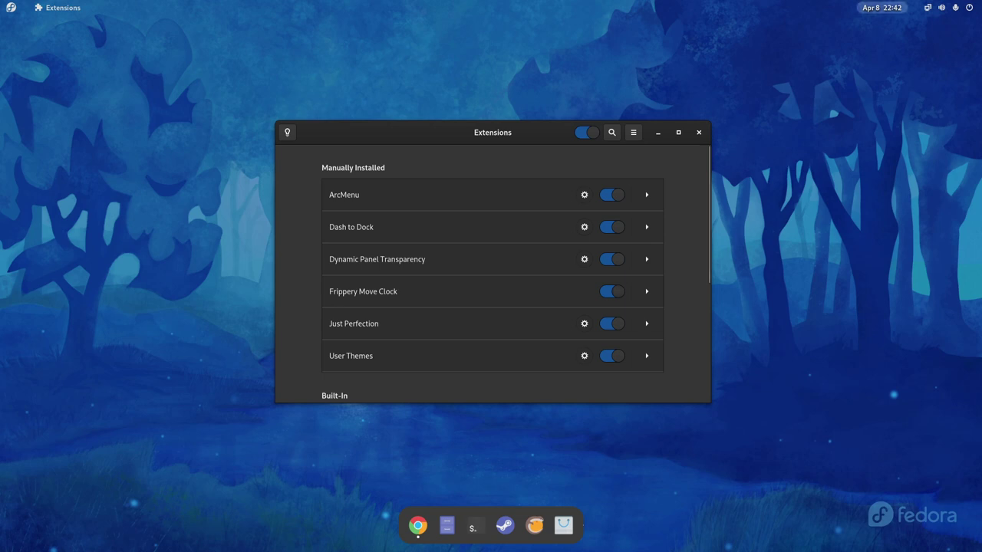
key(super+v)
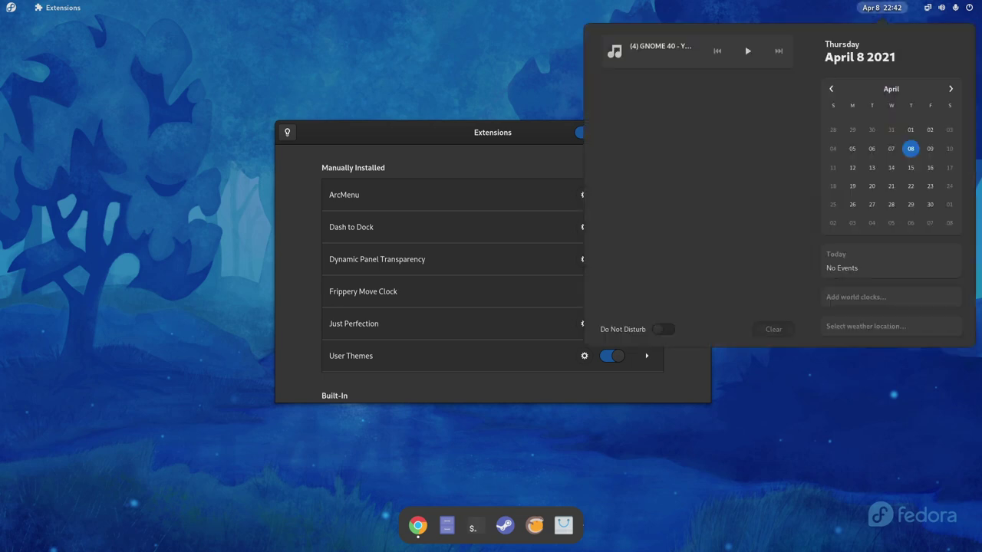
key(super+v)
key(super+v)
key(super+v)
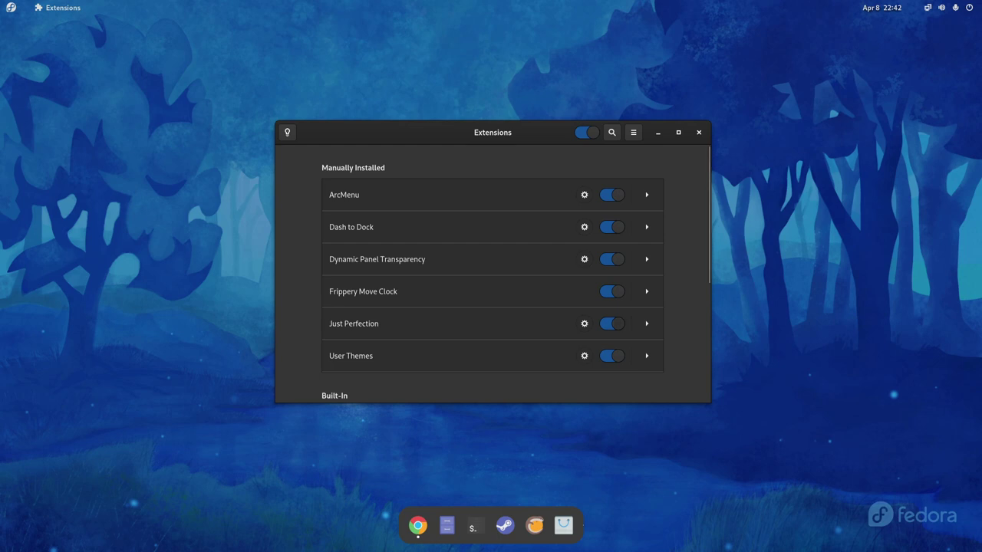
Step: Open the Just Perfection settings and try hiding the panel, leaving the Panel option on
scroll(493, 274, down, 1)
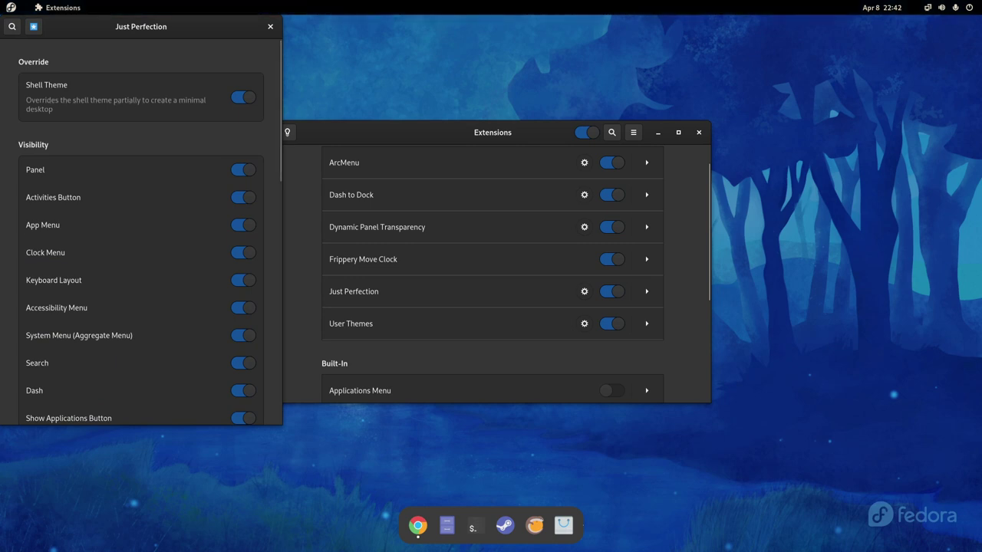
click(542, 178)
click(542, 178)
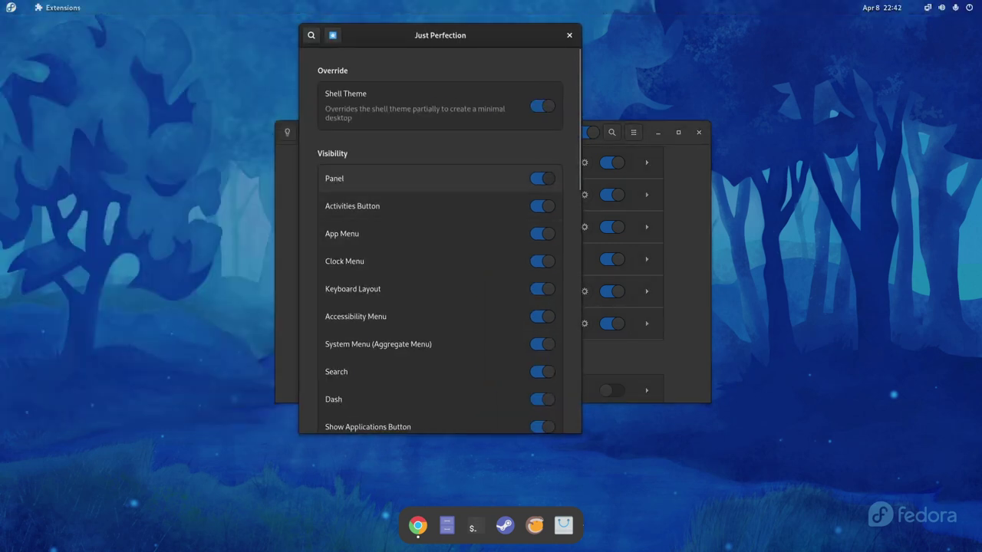
click(541, 178)
click(542, 178)
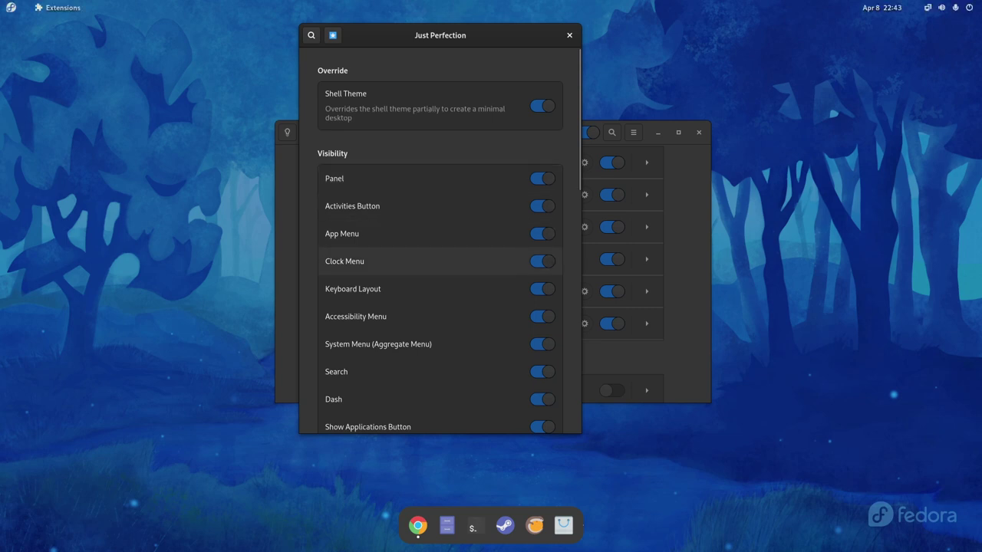
Step: Look through Just Perfection's visibility and icon options, and switch Hot Corner on and off again
scroll(430, 261, down, 2)
scroll(430, 259, down, 8)
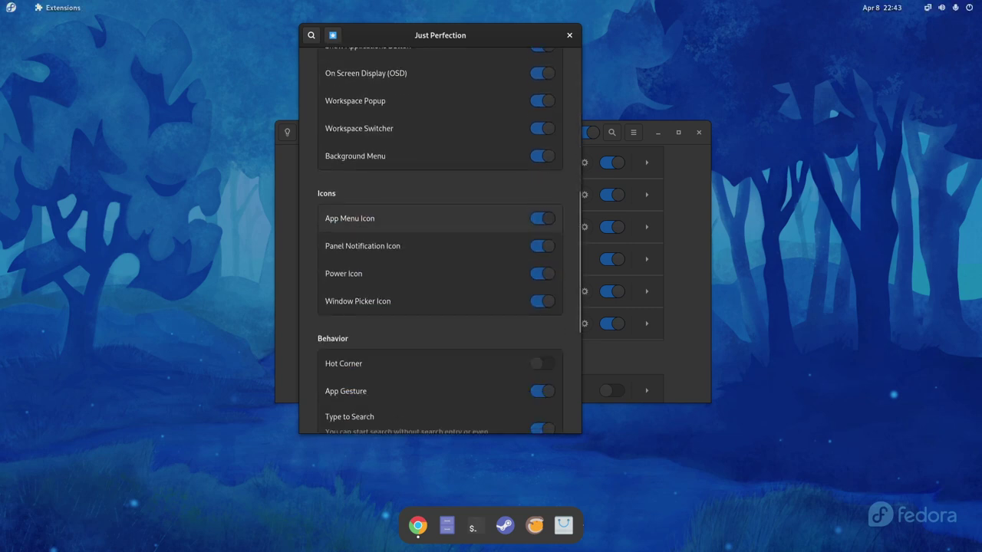
click(543, 321)
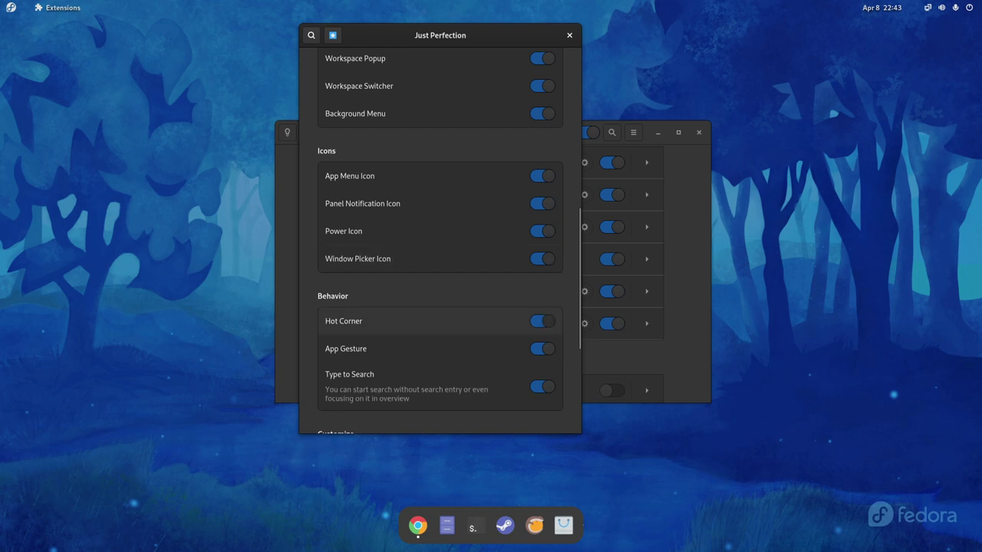
click(542, 320)
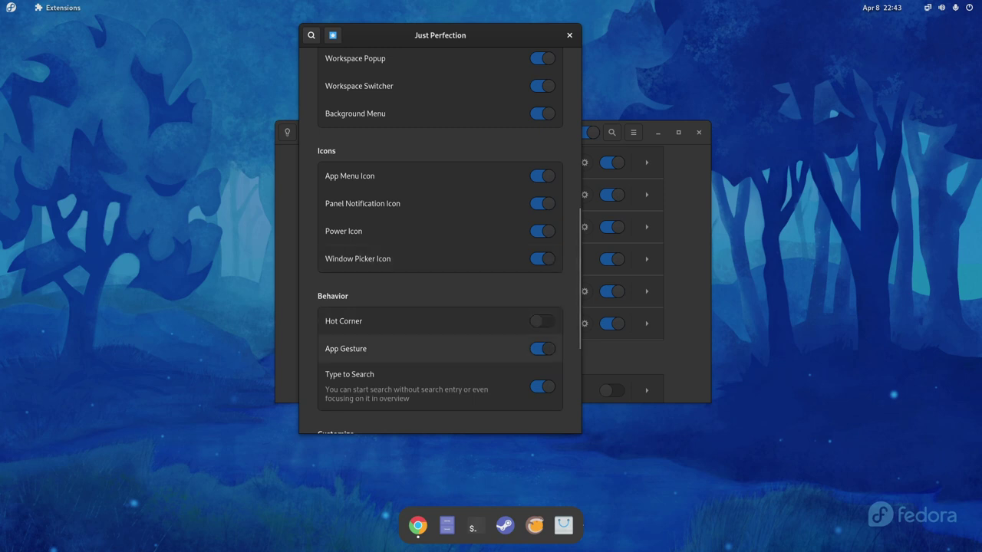
Step: Turn off App Gesture in Just Perfection, then close its settings and the Extensions window
click(542, 349)
scroll(439, 345, down, 3)
scroll(519, 335, down, 2)
scroll(519, 335, up, 2)
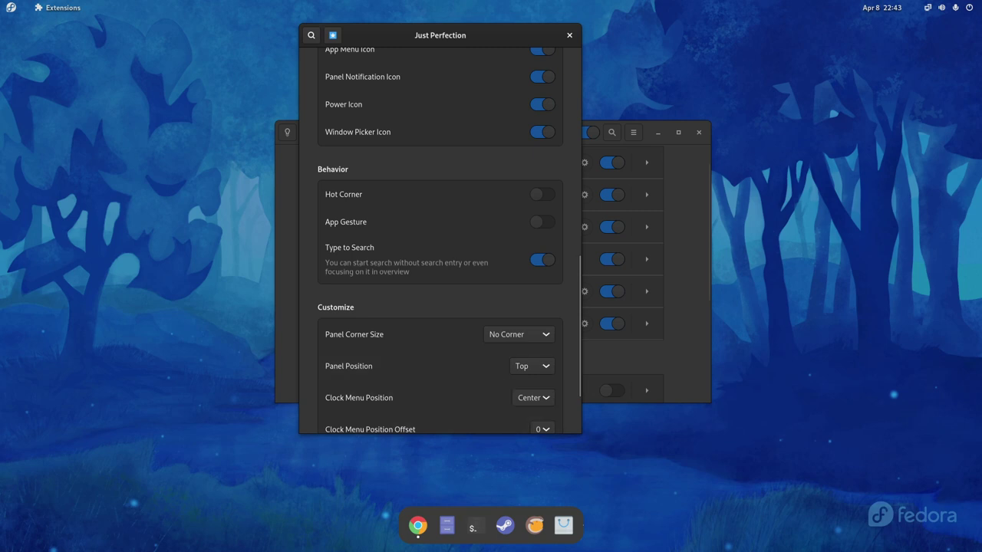
scroll(430, 419, down, 2)
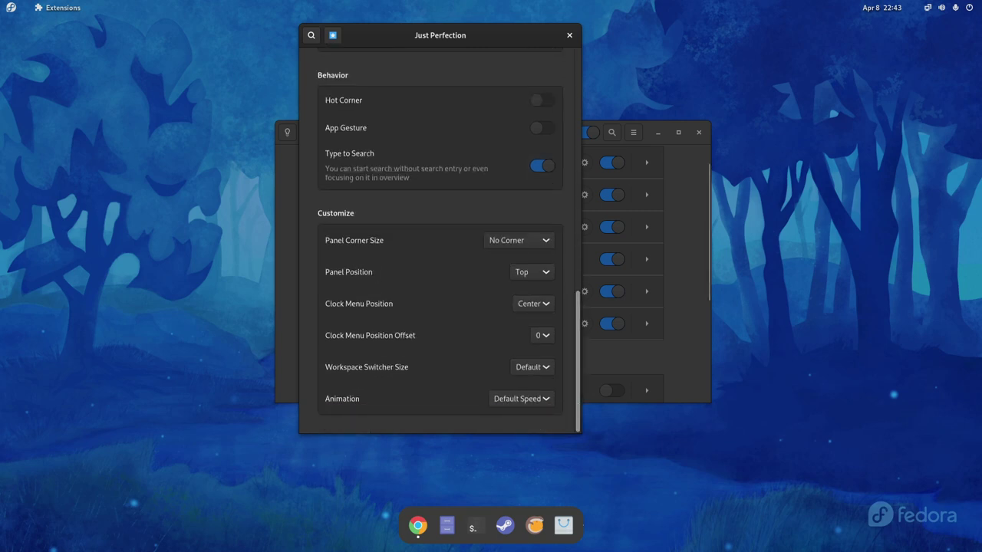
key(Escape)
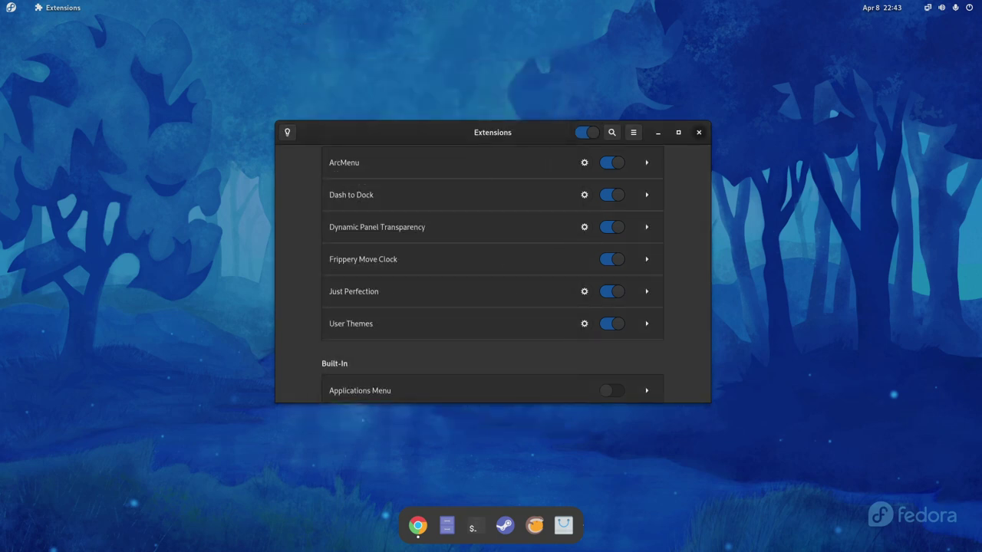
key(ctrl+q)
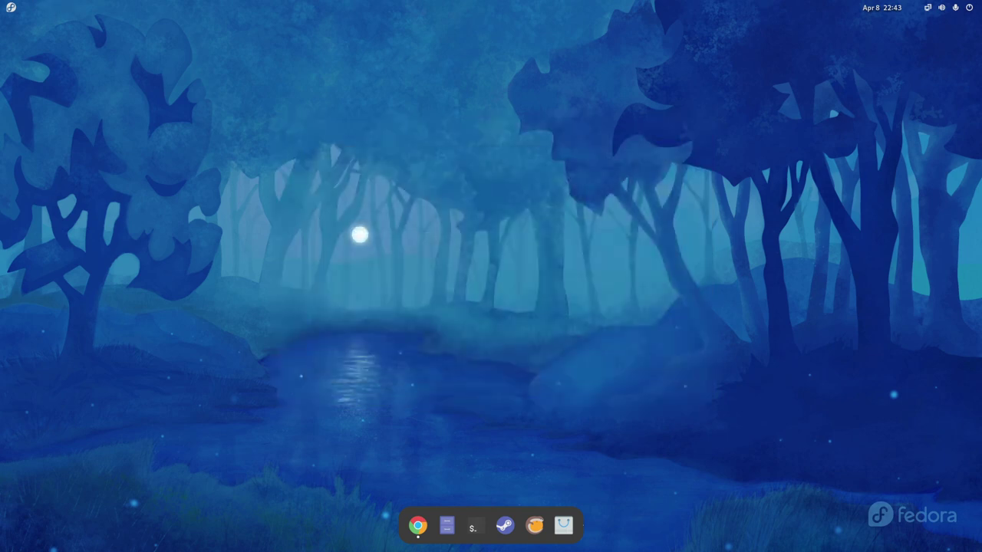
Step: Launch Tweaks by searching for "twe" in ArcMenu and show its Appearance settings
click(11, 7)
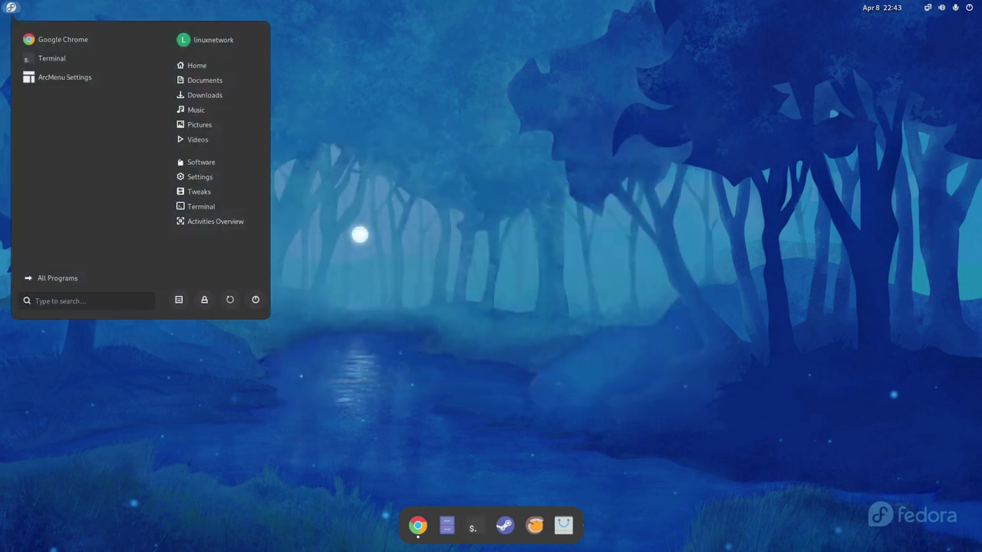
text(twe)
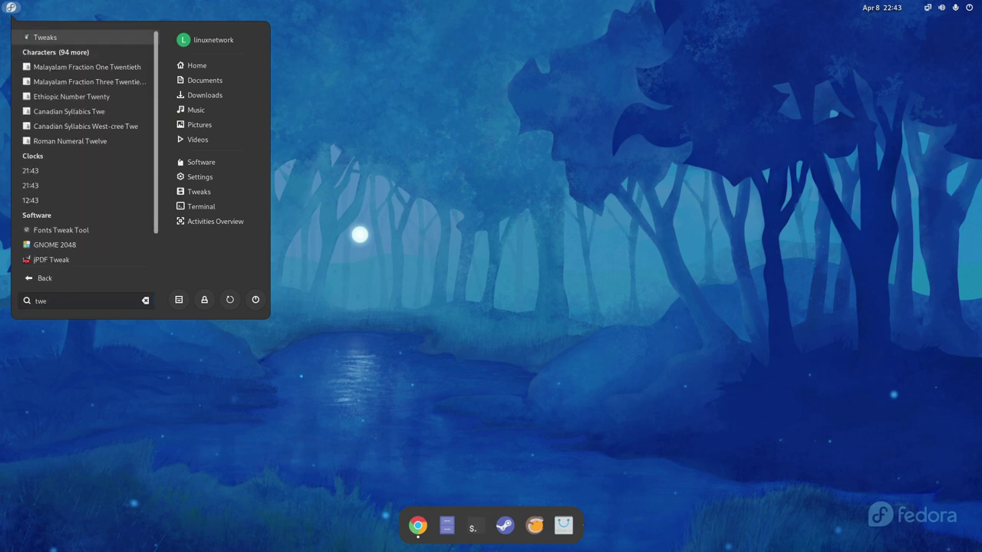
key(Return)
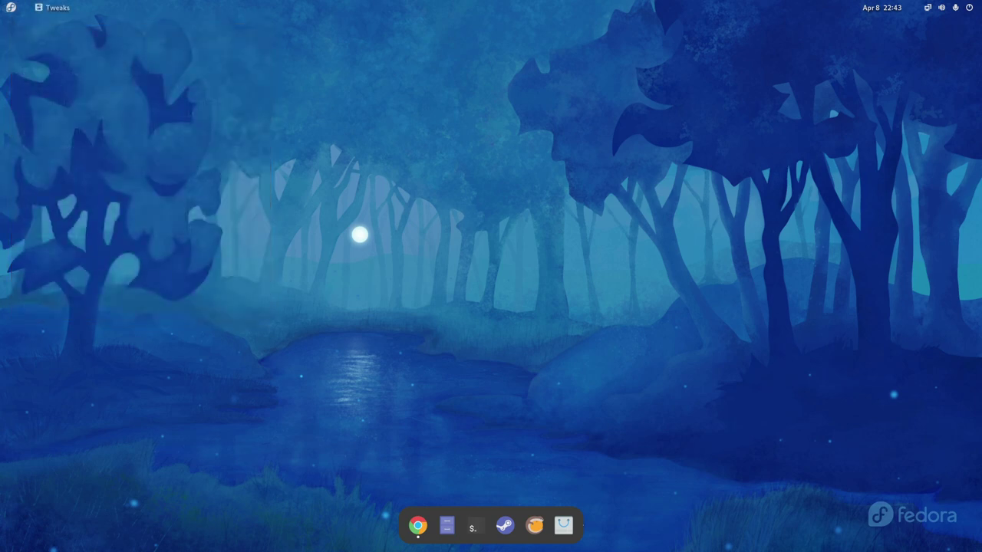
click(291, 160)
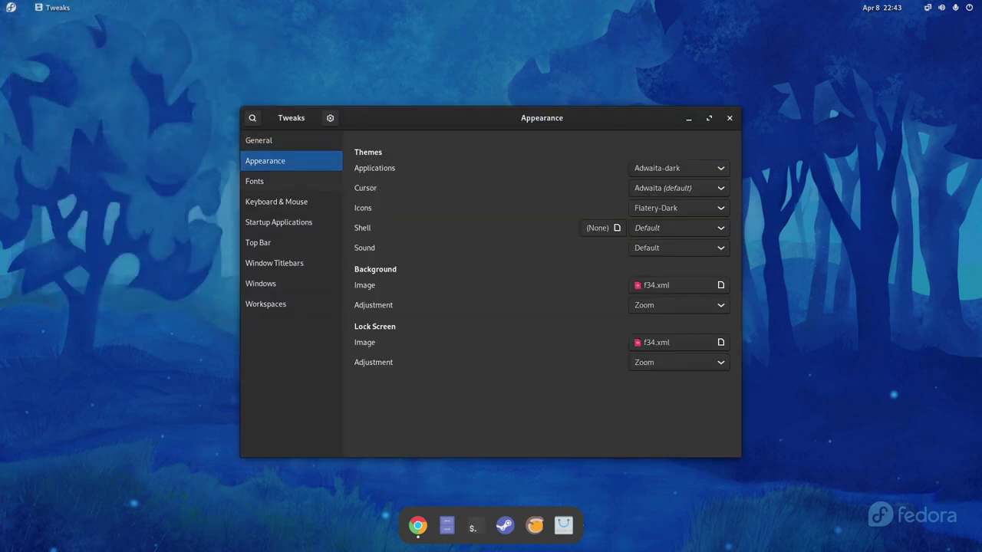
Step: Browse the available icon themes and keep Flatery-Dark as the icon theme
click(678, 208)
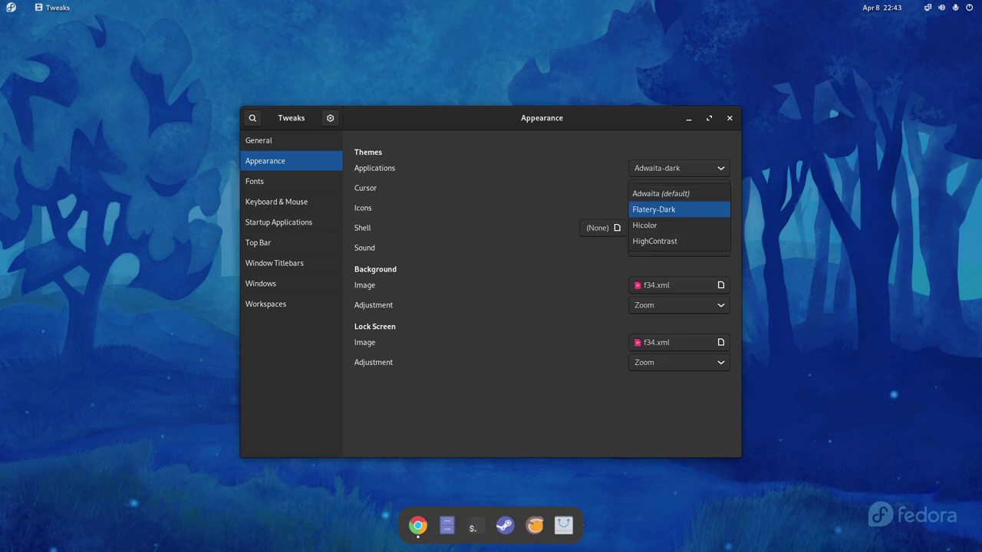
click(664, 190)
key(Down)
key(Return)
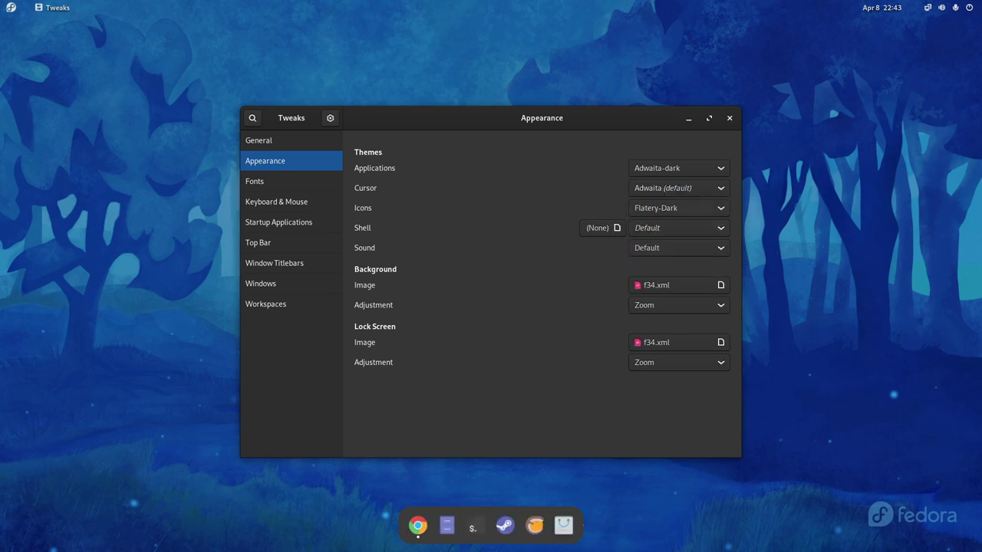
Step: Set the shell theme to Flat-Remix-Blue-Dark
key(Down)
key(space)
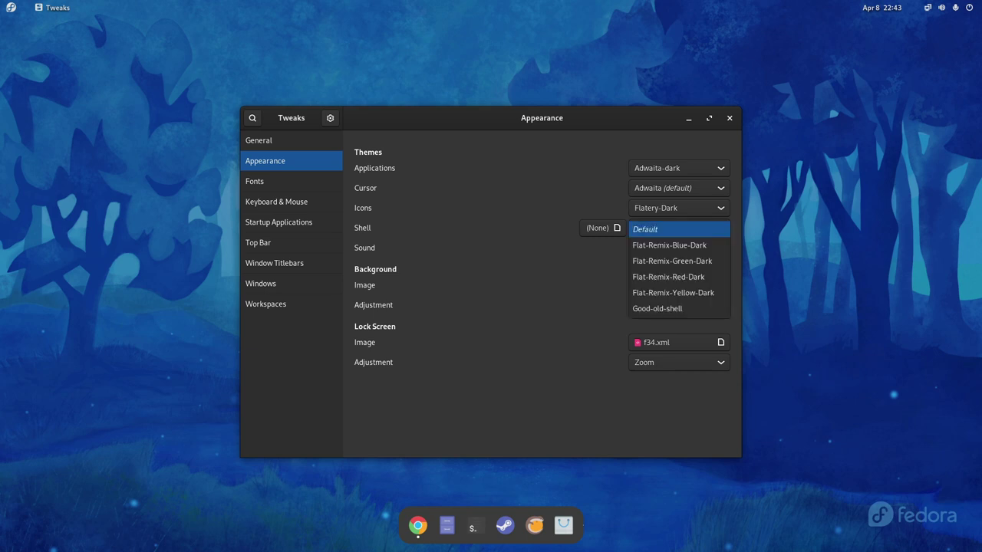
key(Down)
key(Return)
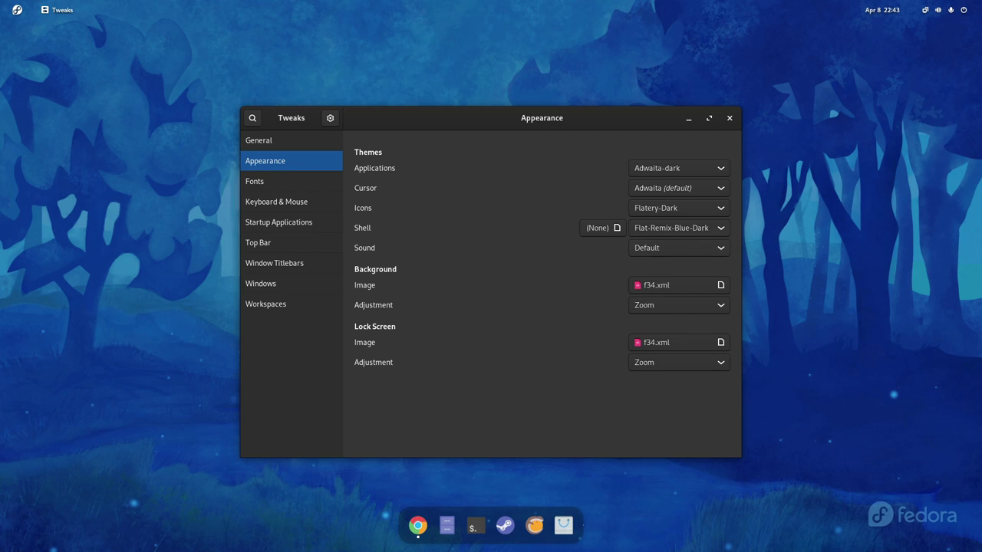
Step: Change the shell theme to Flat-Remix-Green-Dark
key(space)
key(Down)
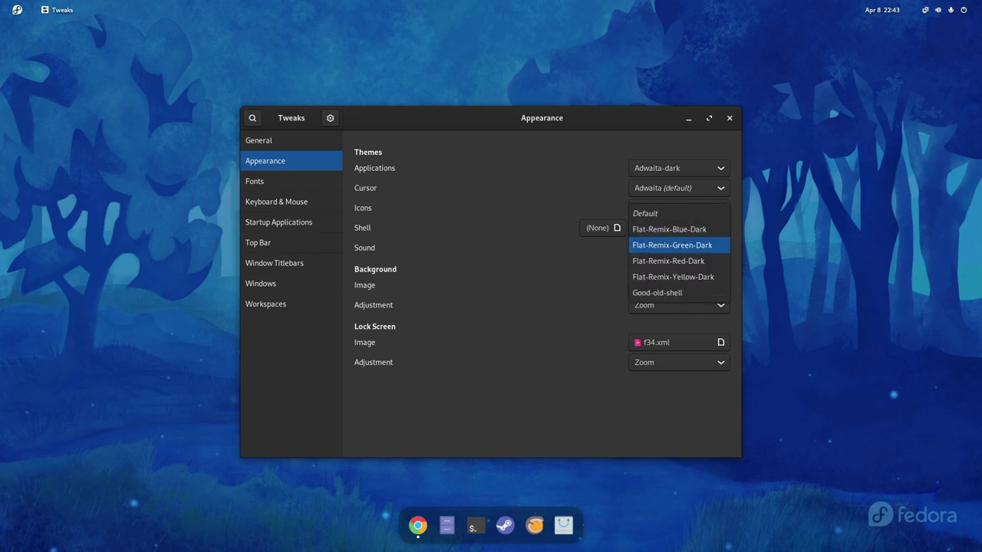
key(Return)
Step: Reset the shell theme to Default and close Tweaks
key(space)
key(Down)
key(Up)
key(Up)
key(Up)
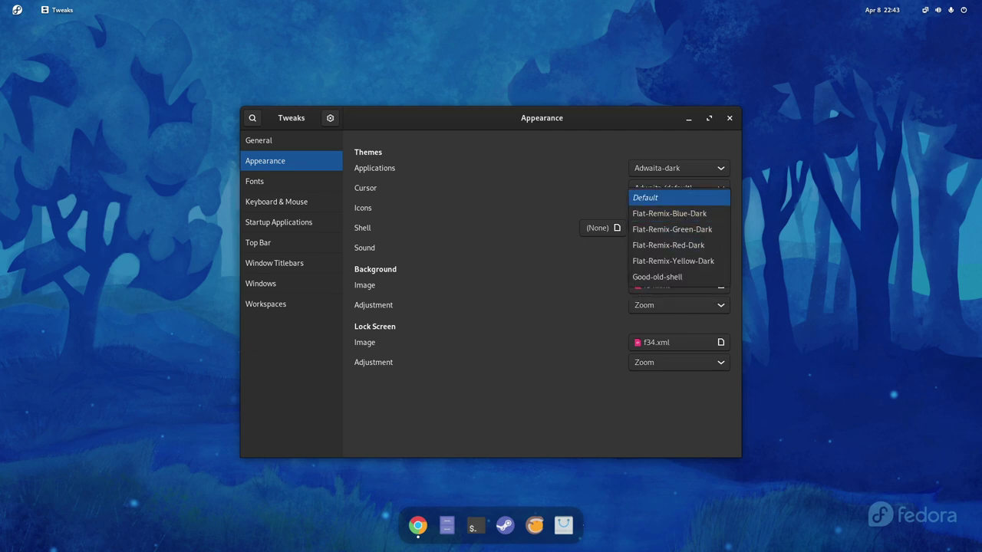
key(Return)
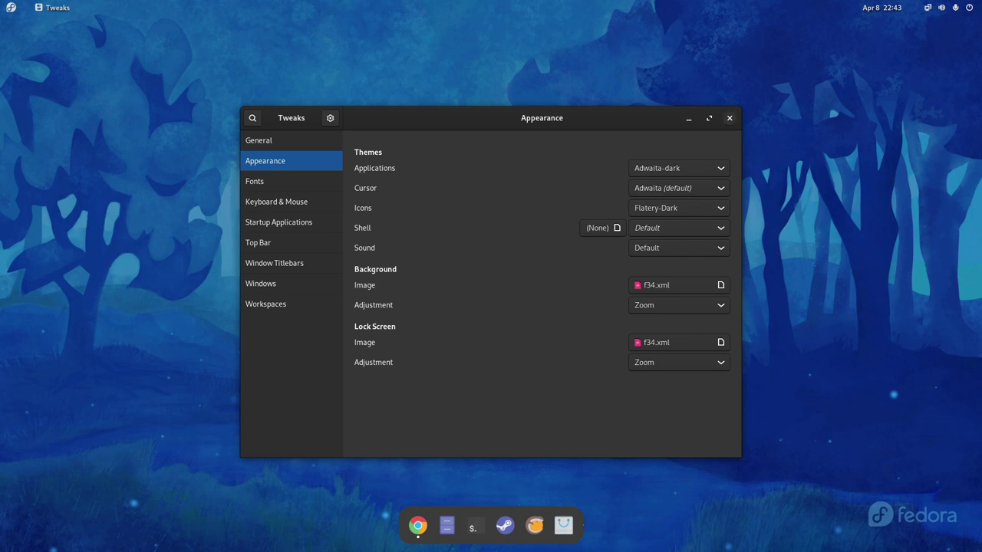
key(alt+F4)
Step: Change the desktop background to the turquoise black cat picture and preview ArcMenu over it
right_click(467, 130)
click(499, 144)
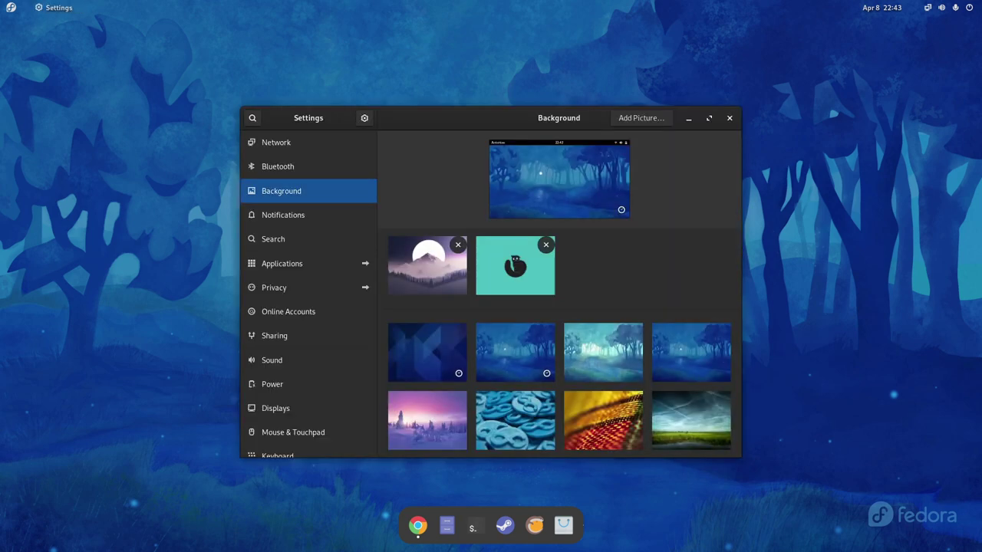
click(427, 265)
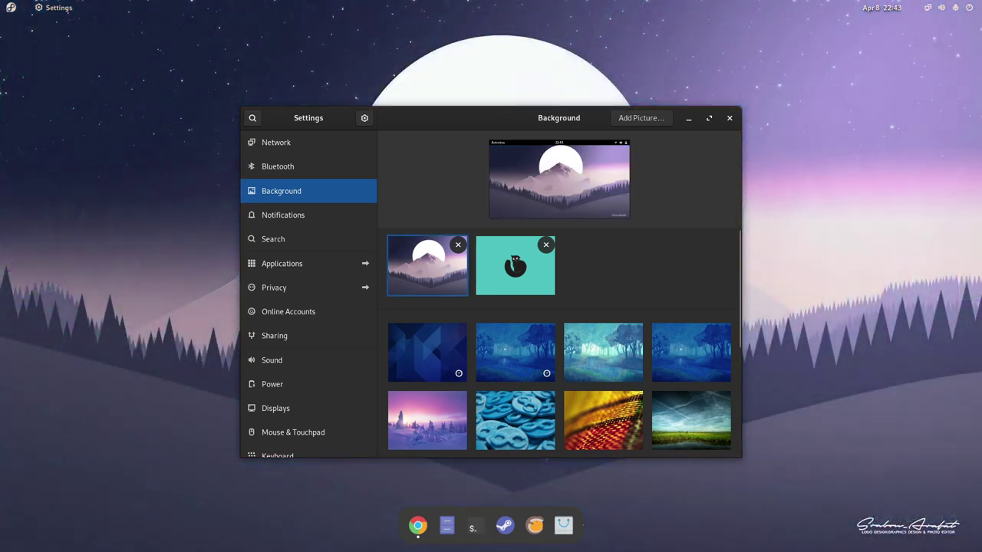
click(515, 265)
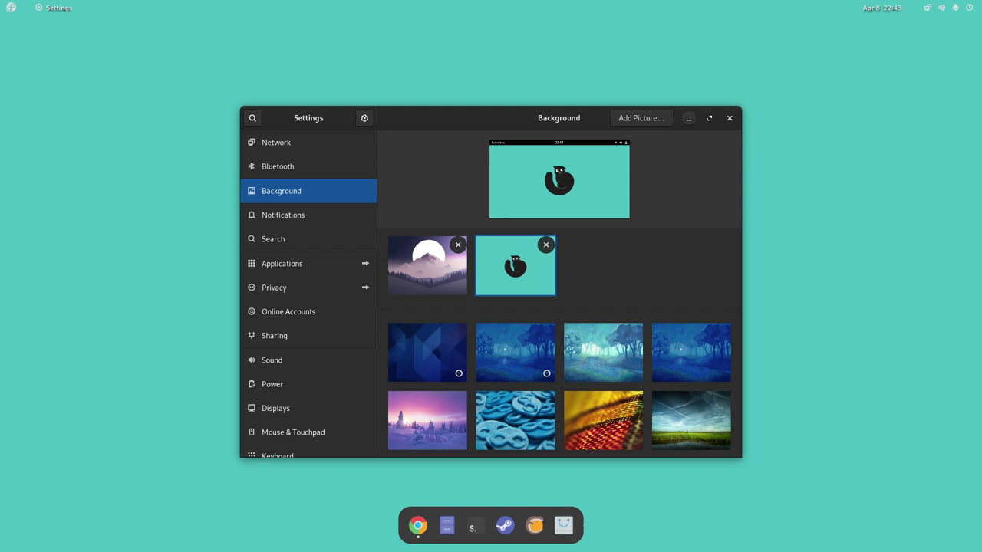
key(alt+F4)
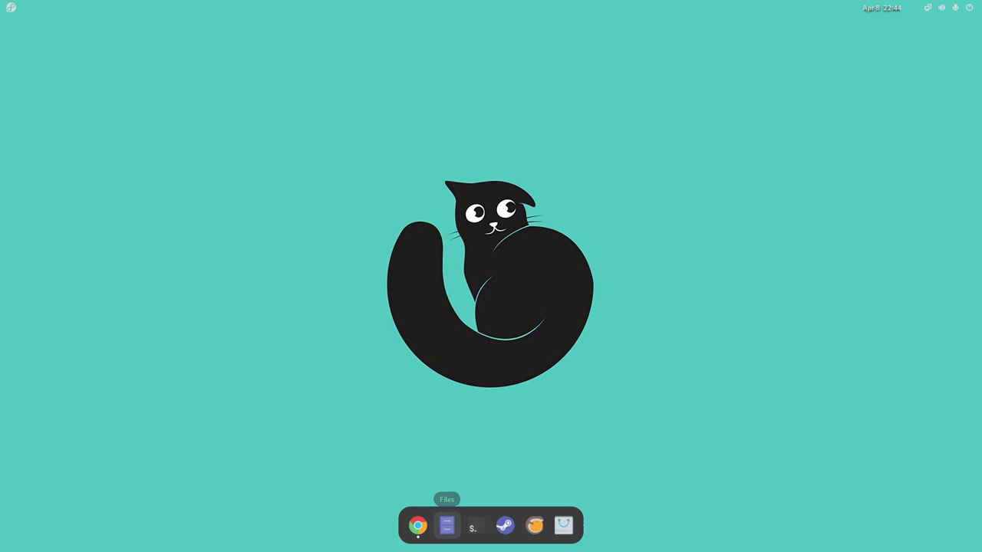
click(11, 7)
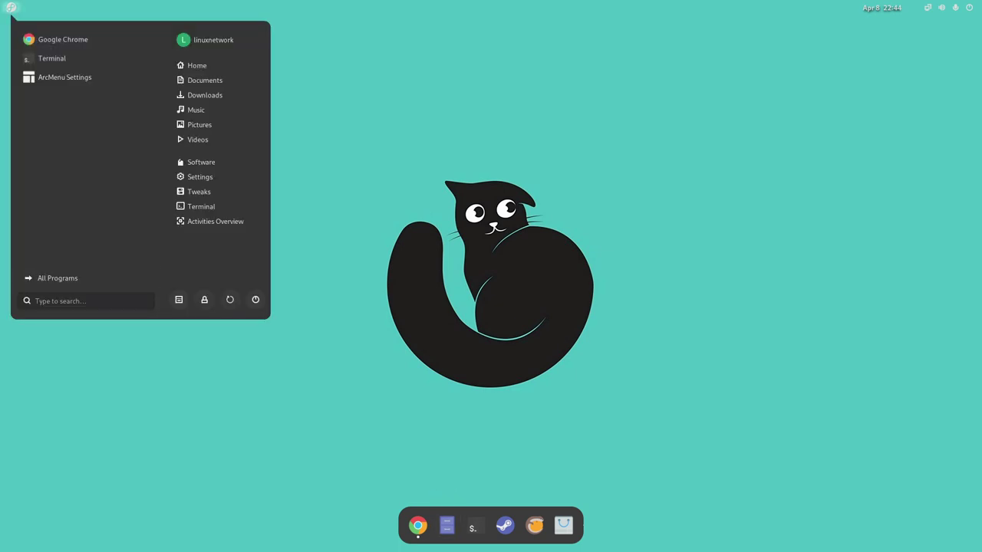
click(376, 278)
Step: Set the desktop background to the purple moonlit mountain picture and close the background settings
right_click(376, 277)
click(414, 294)
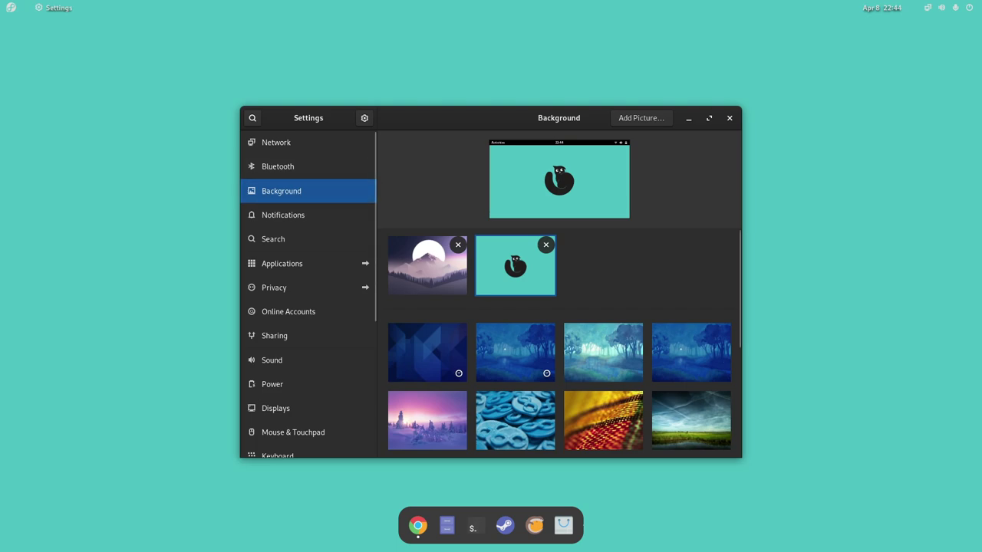
click(428, 266)
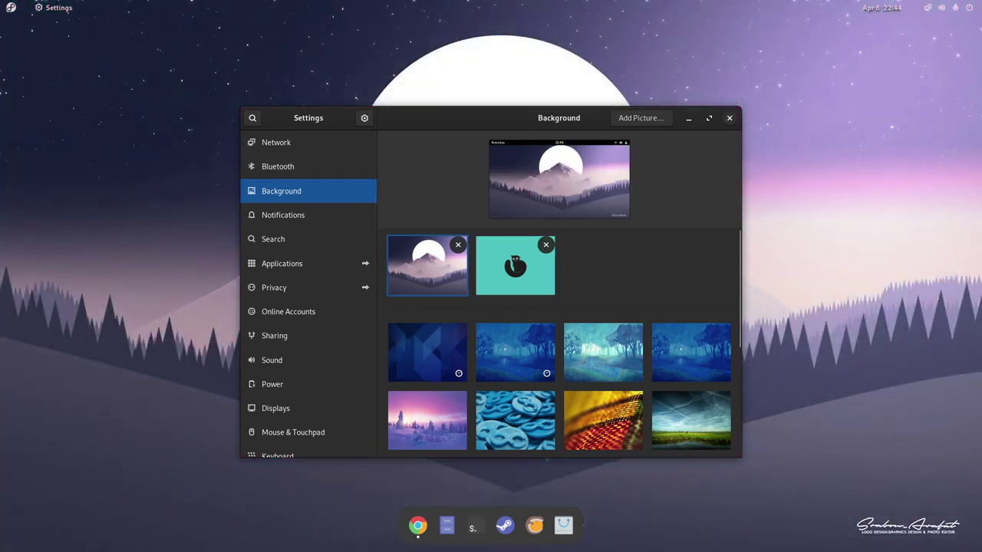
key(ctrl+q)
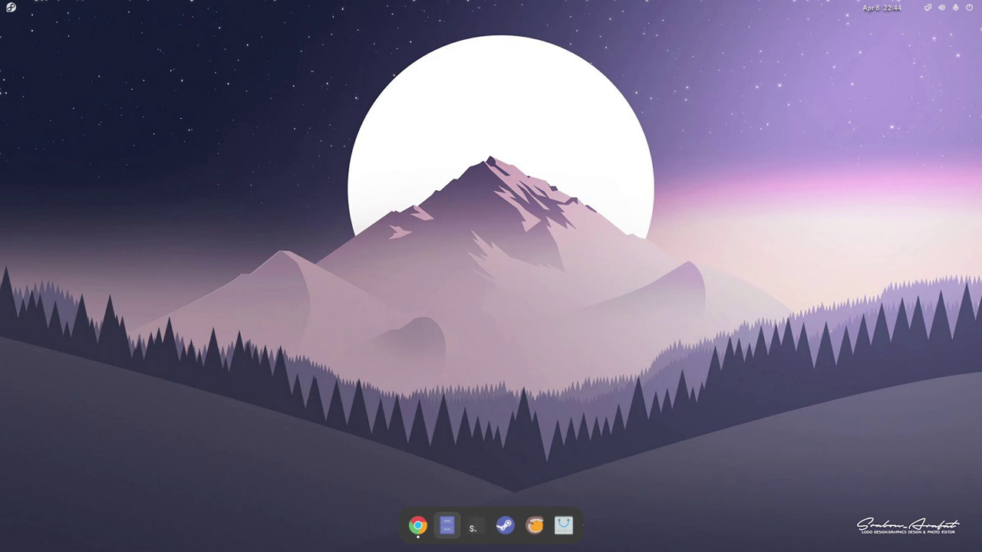
Step: Check how ArcMenu and the Home folder in Files look with the mountain background, closing each again
key(super)
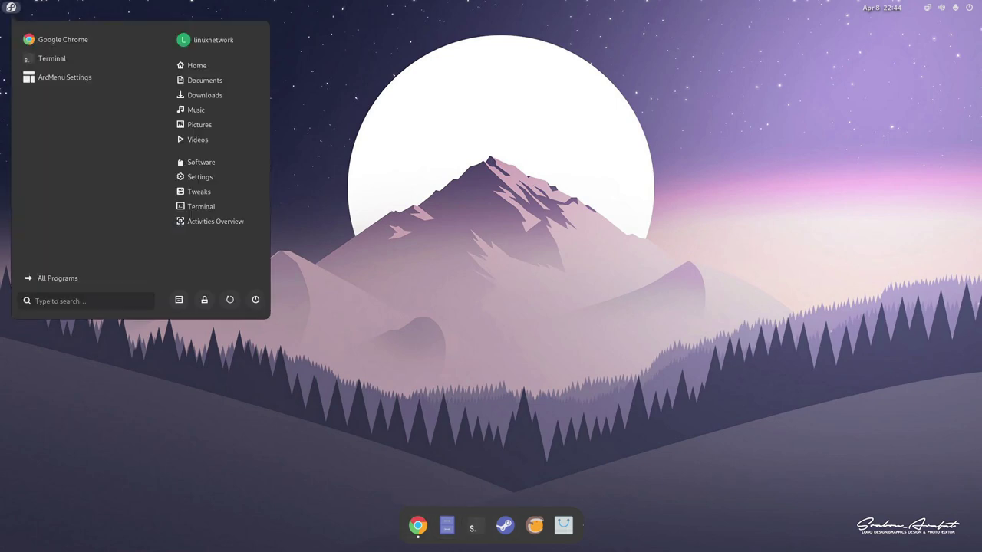
key(super)
click(447, 525)
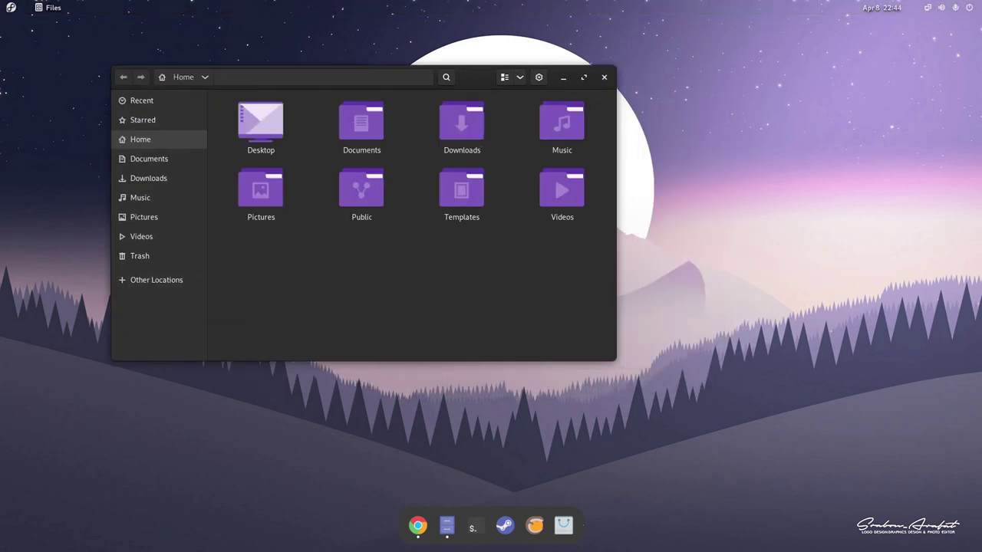
click(604, 77)
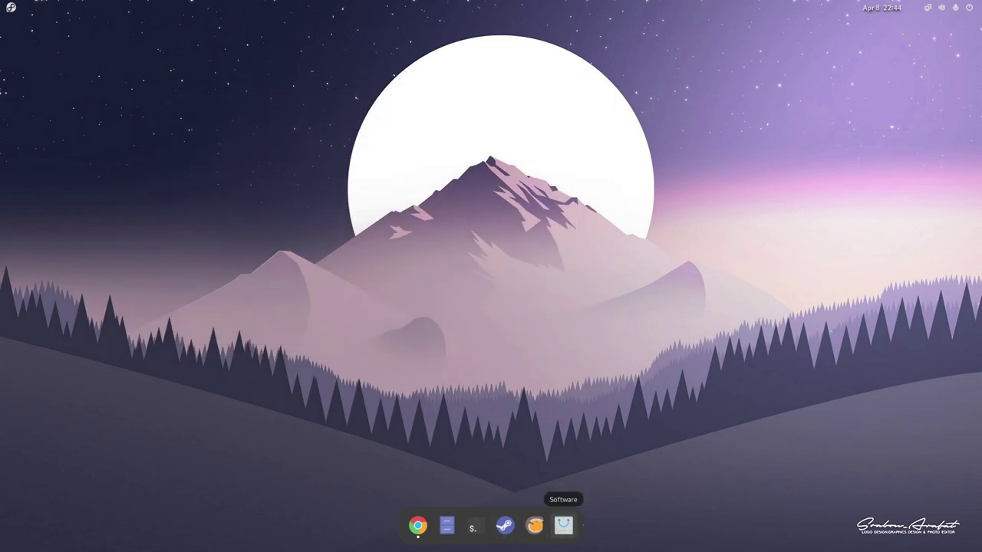
Step: Launch Software and Terminal and move the Terminal window over the lower right part of the Software window
click(563, 526)
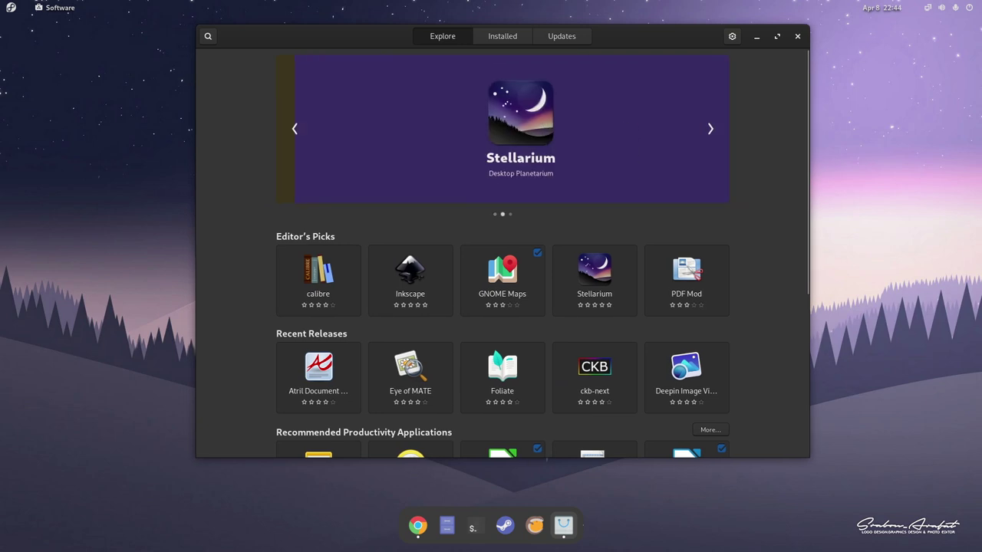
click(473, 528)
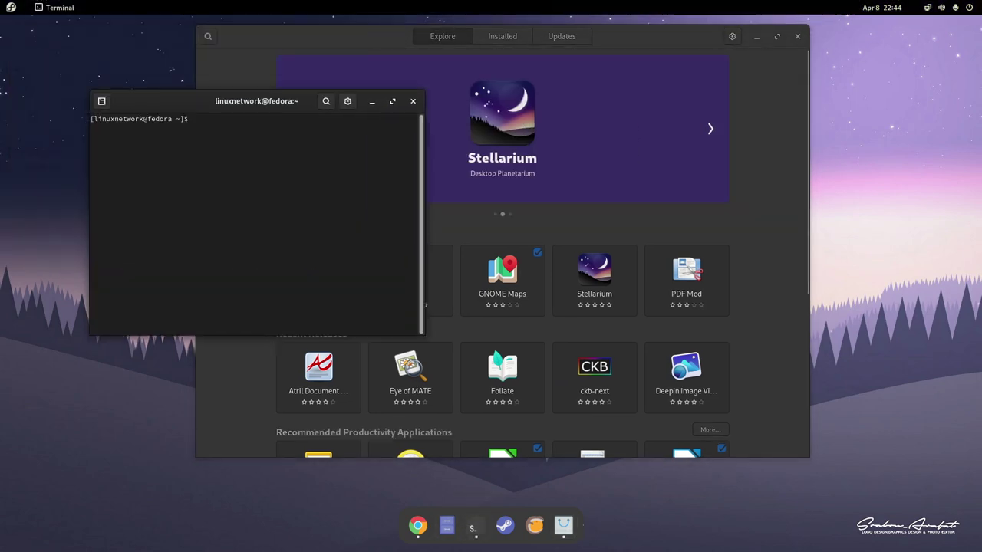
drag(257, 100, 709, 195)
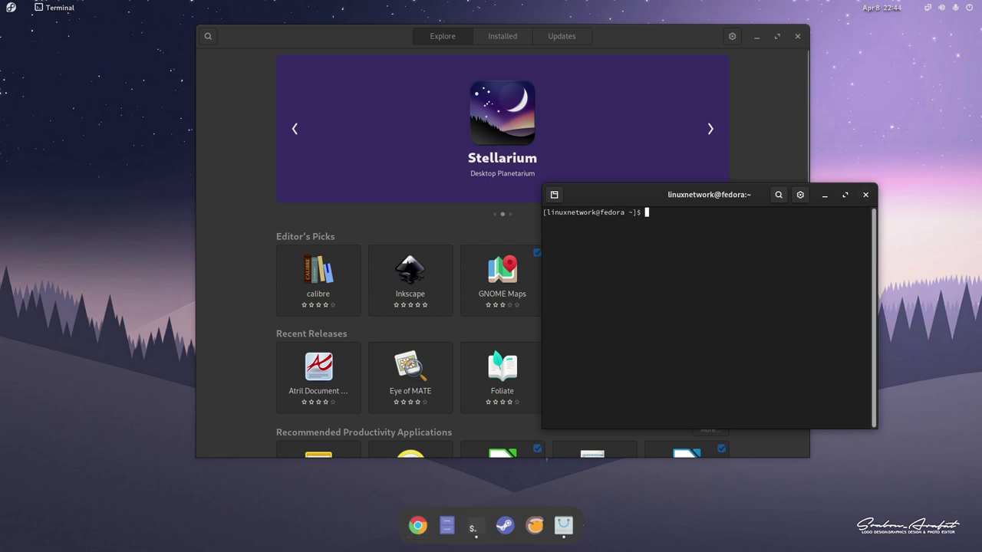
Step: Show Files beside the terminal, run "uname -a" to display the kernel information, and close both windows
click(447, 526)
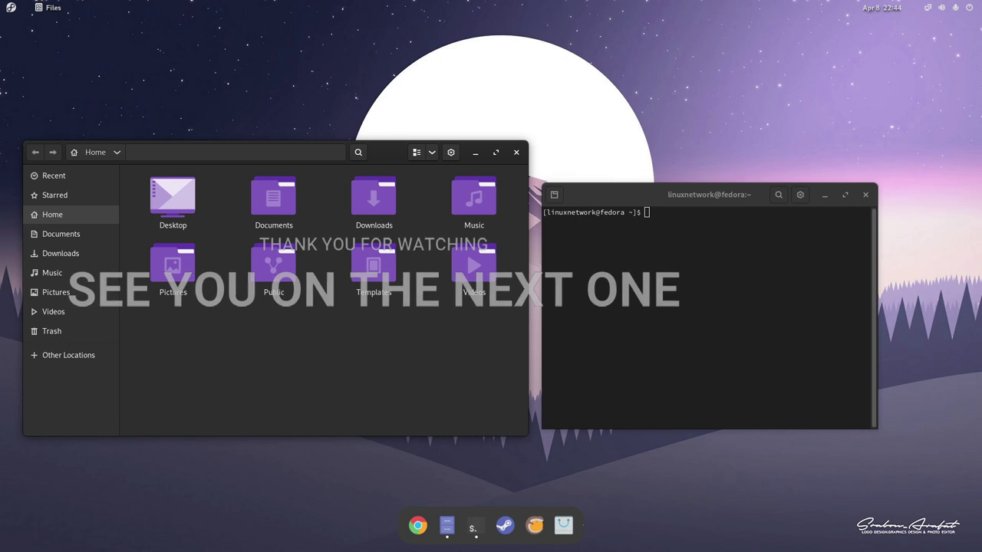
key(alt+Tab)
text(uname -a)
key(Return)
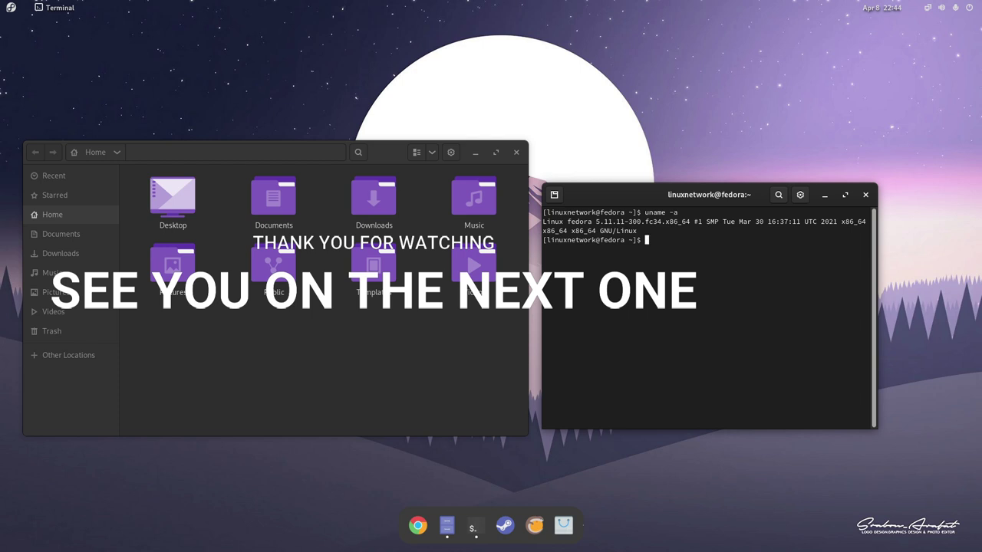
key(ctrl+d)
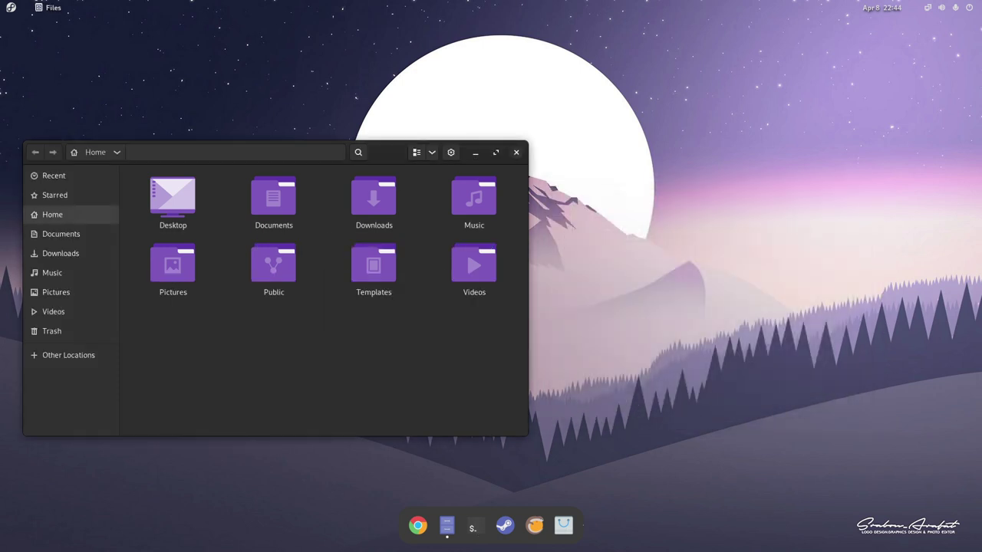
key(ctrl+w)
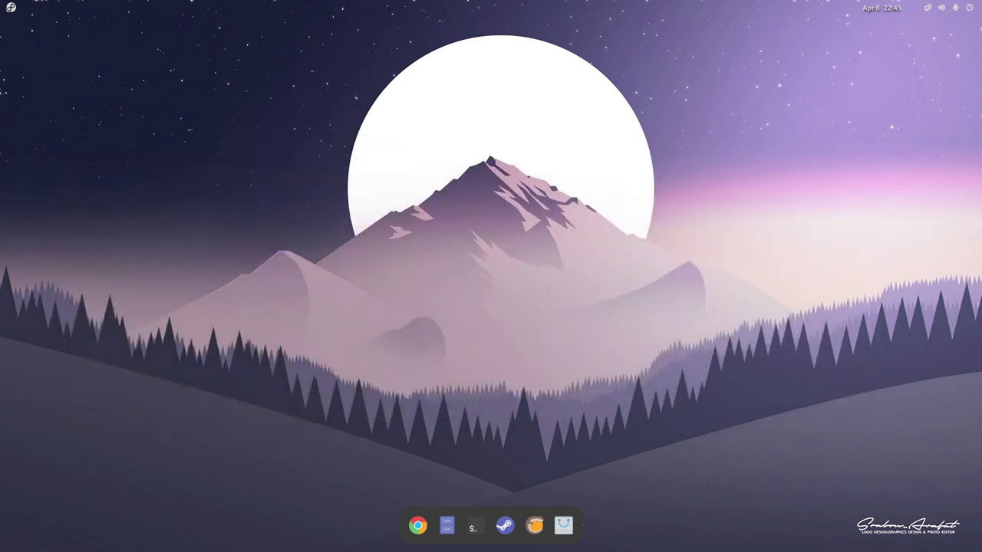